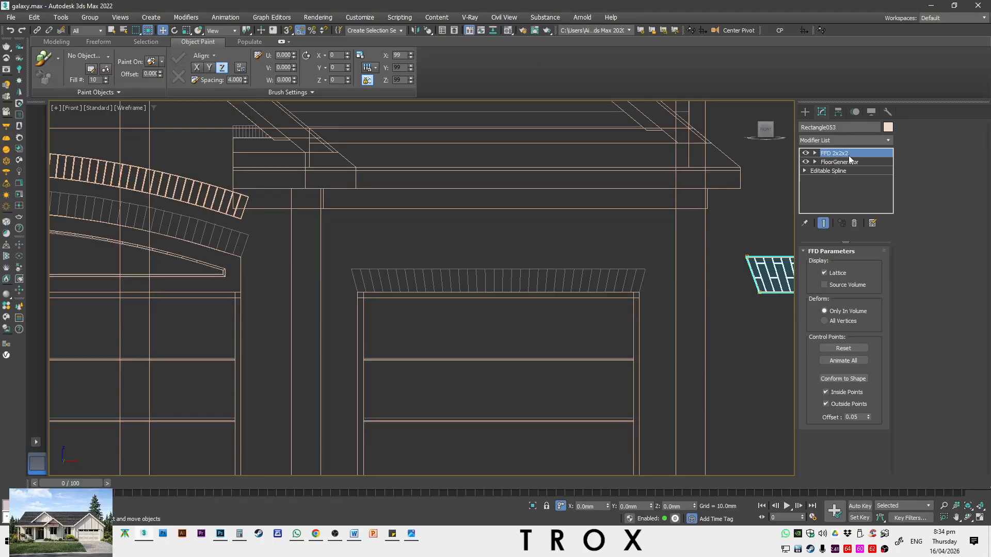
Examine the modifiers on the arched brick course and the spare tapered brick strip beside the garage
middle_click_drag(308, 227, 481, 230)
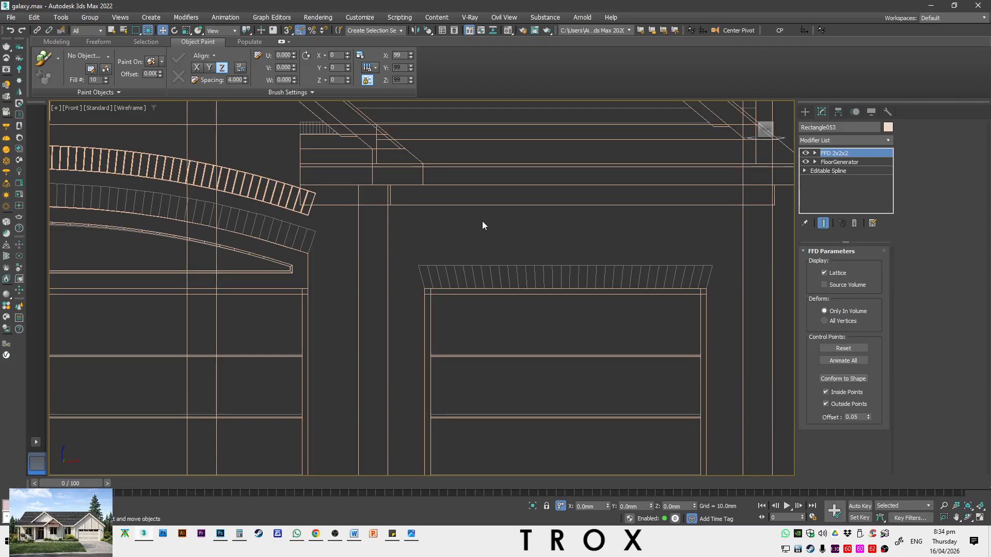
left_click(483, 222)
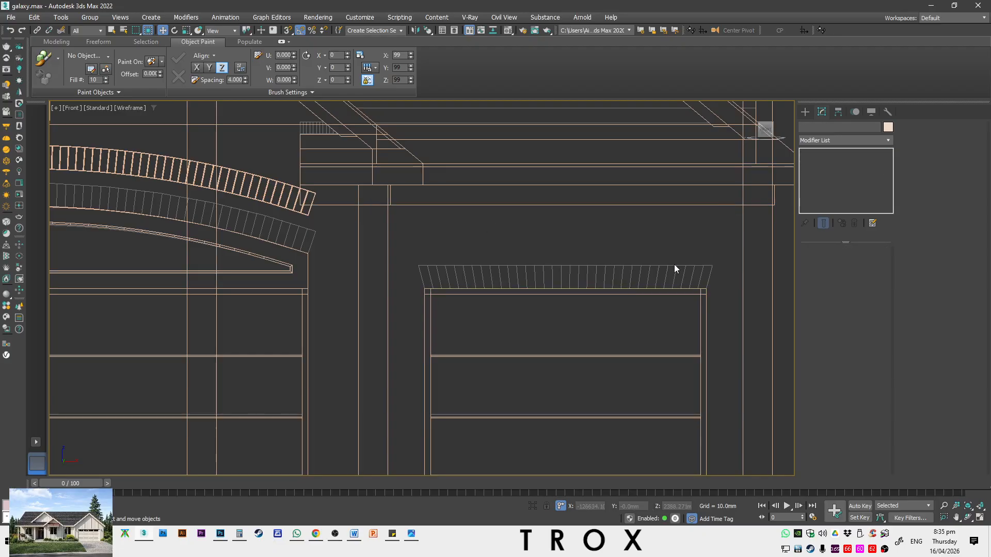
scroll(675, 264, "down", 3)
left_click(710, 249)
middle_click_drag(628, 249, 778, 242)
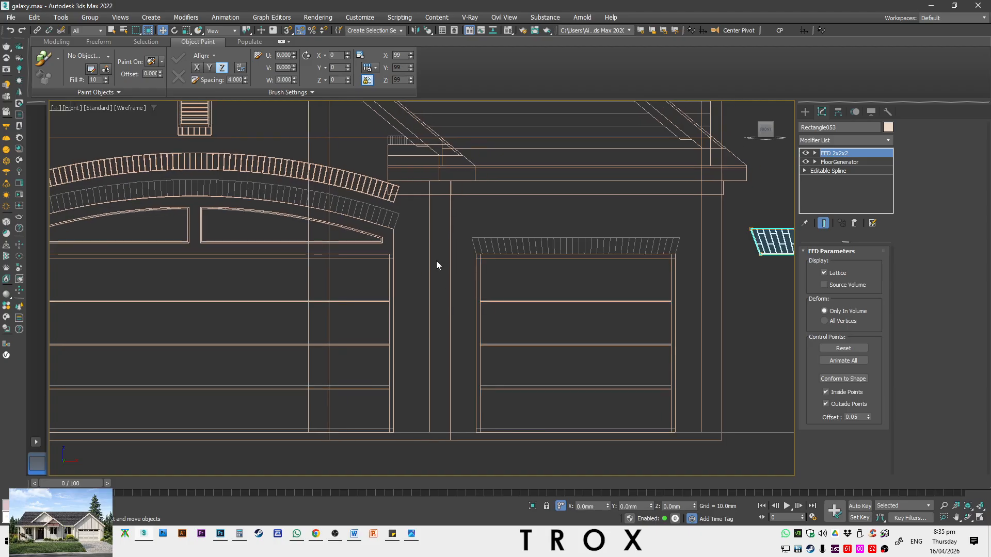
left_click(268, 180)
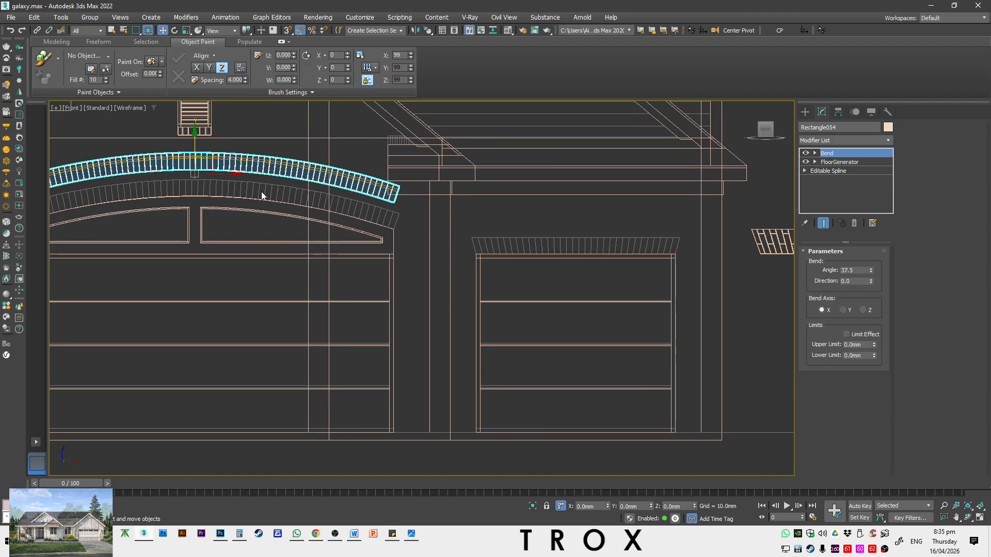
middle_click_drag(261, 191, 247, 215)
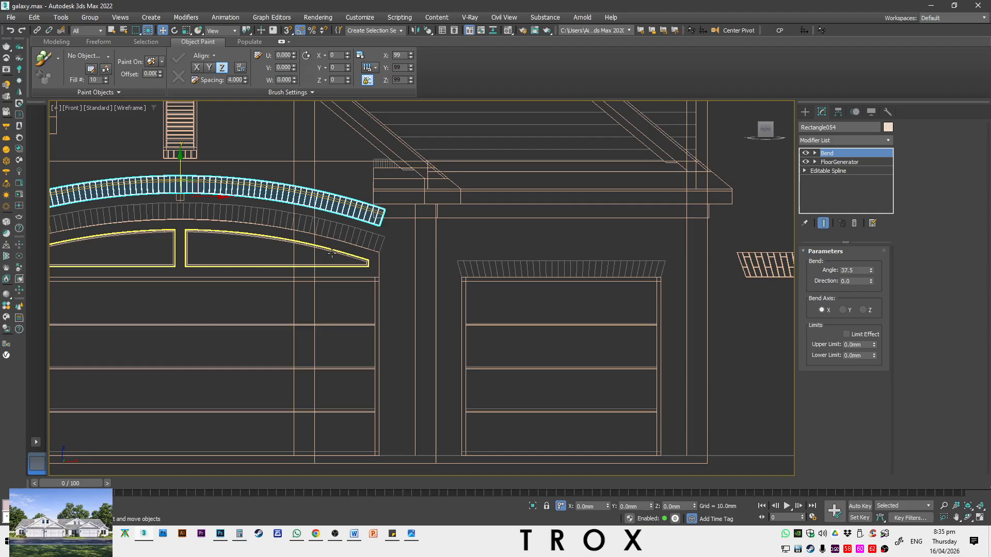
middle_click_drag(723, 307, 567, 312)
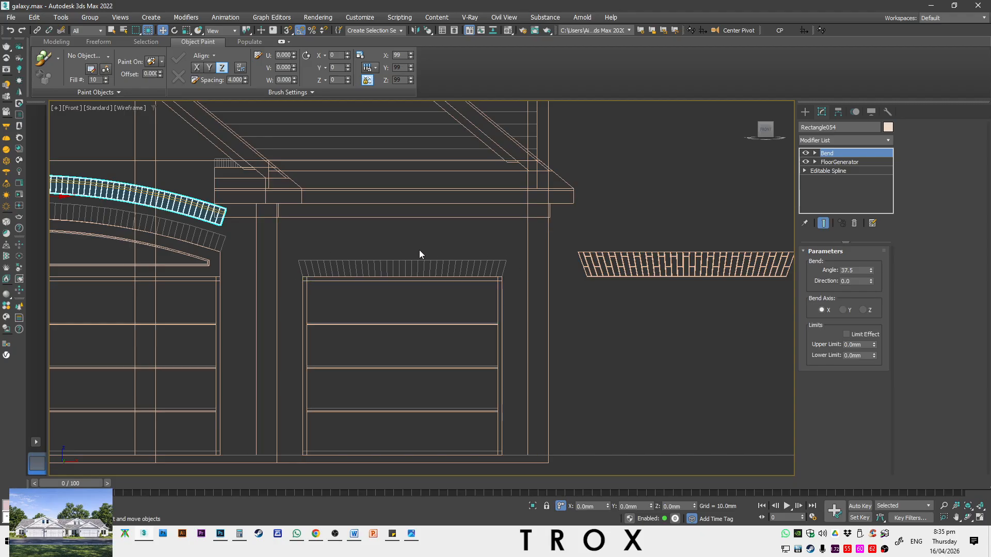
middle_click_drag(402, 289, 421, 281)
left_click(664, 245)
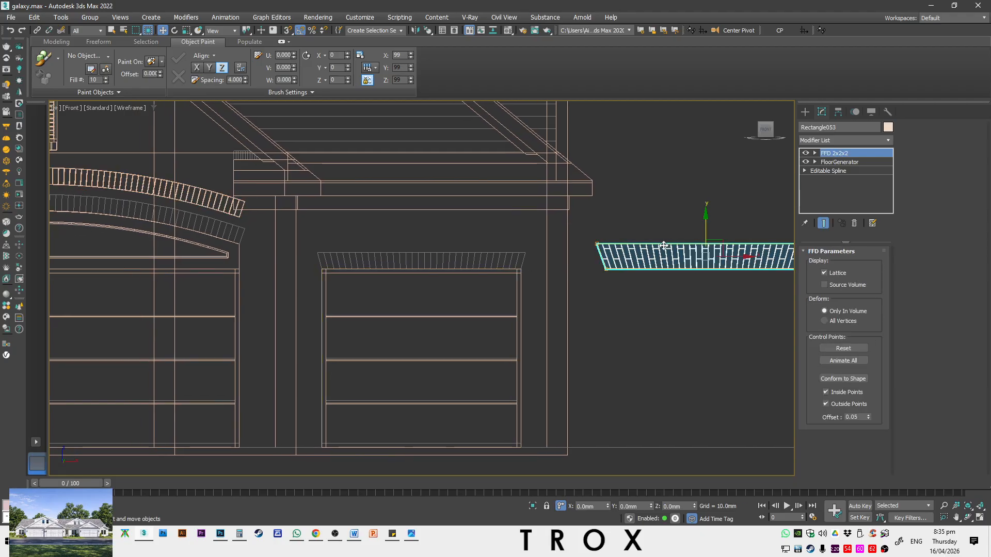
Draw a rectangle about 203 mm long and 306 mm wide over the lintel lines above the smaller garage door, with snapping enabled
left_click(805, 112)
left_click(818, 128)
left_click(855, 194)
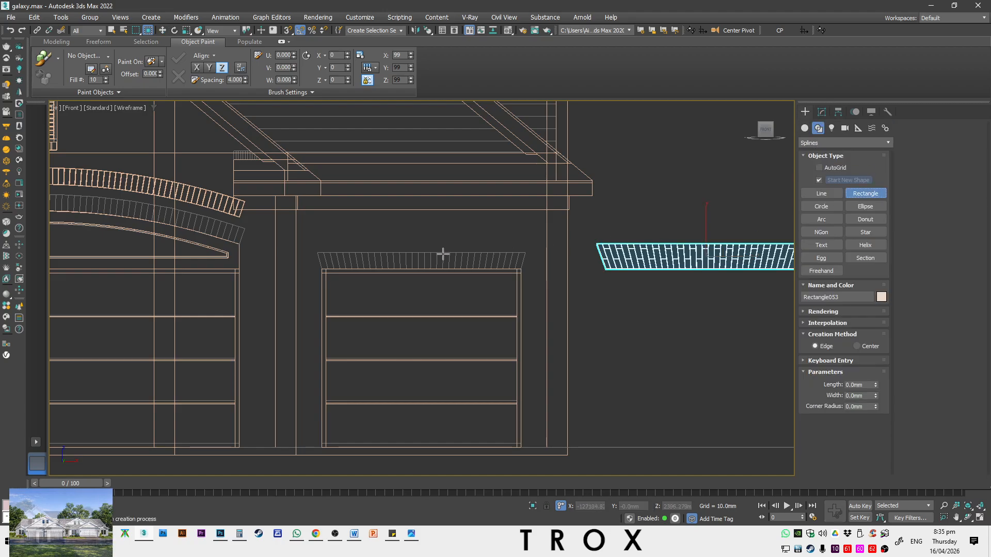
scroll(442, 255, "up", 5)
key("s")
left_click_drag(191, 281, 259, 236)
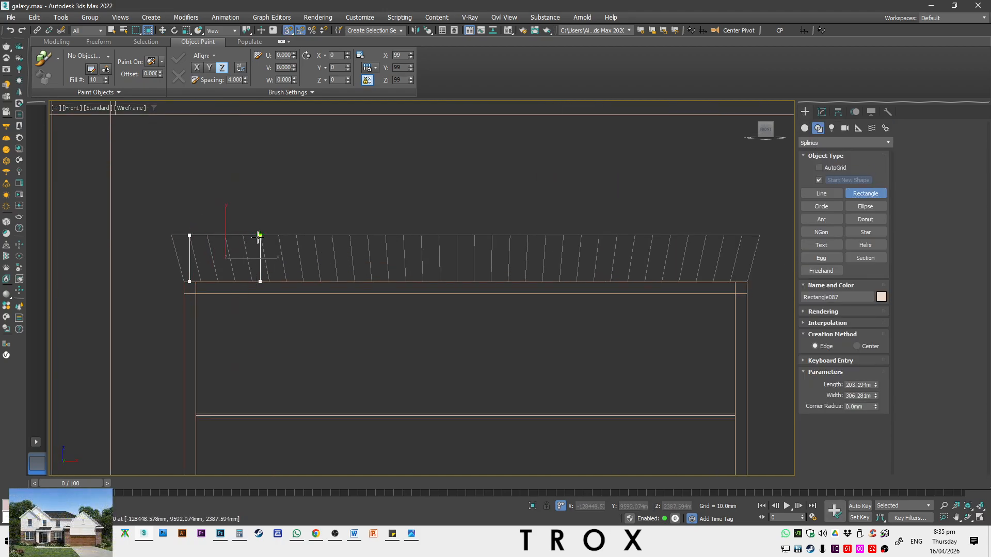
key("w")
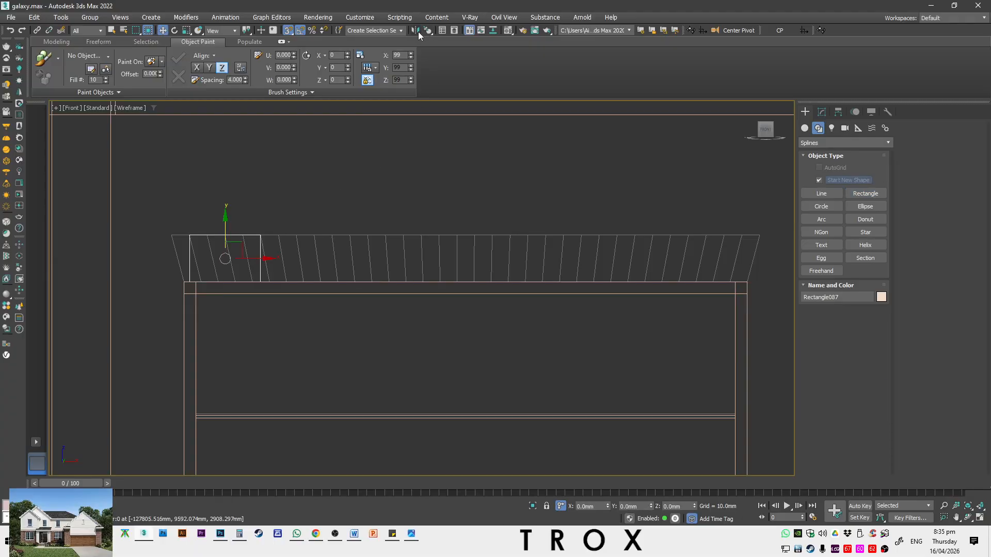
Check the marker, radius and axis-constraint options in the Grid and Snap Settings
right_click(287, 30)
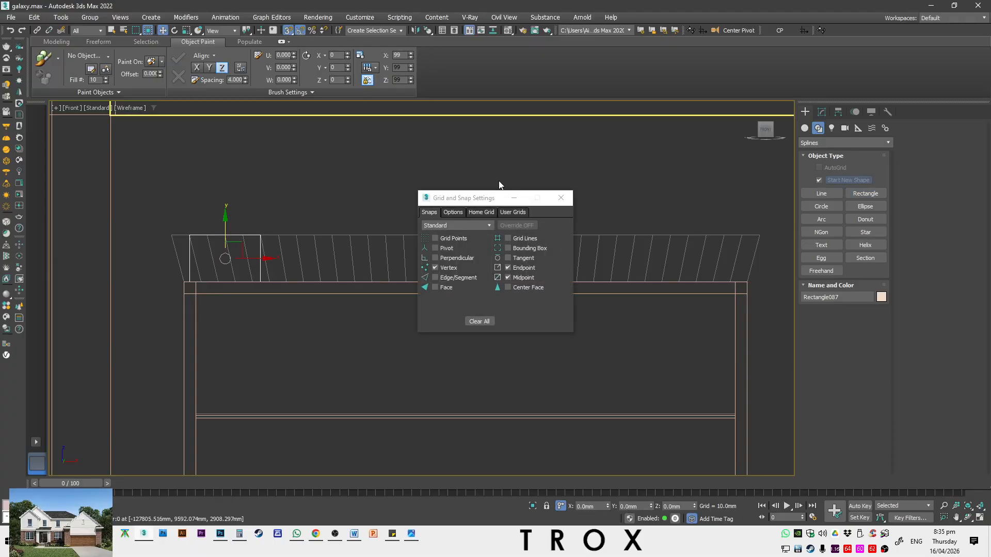
left_click(453, 213)
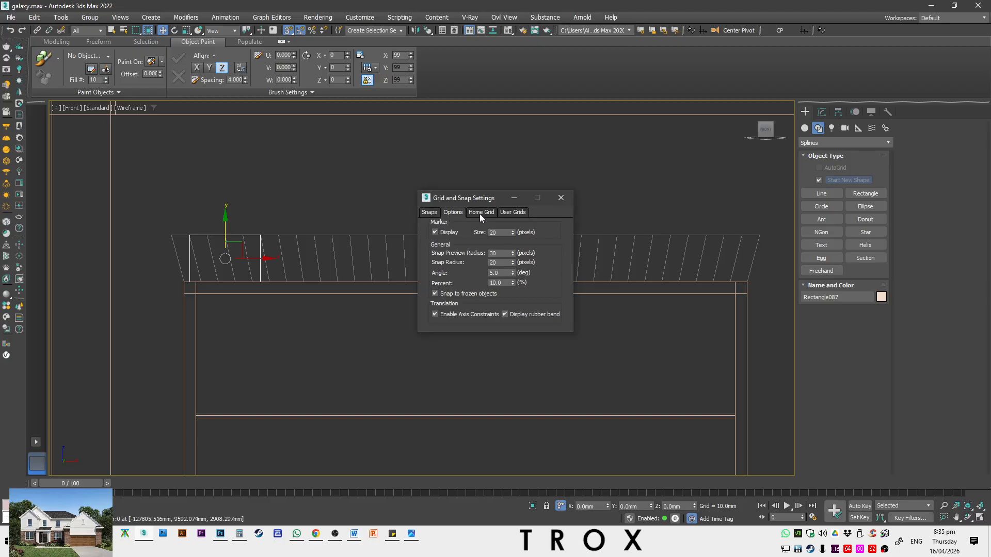
left_click(558, 198)
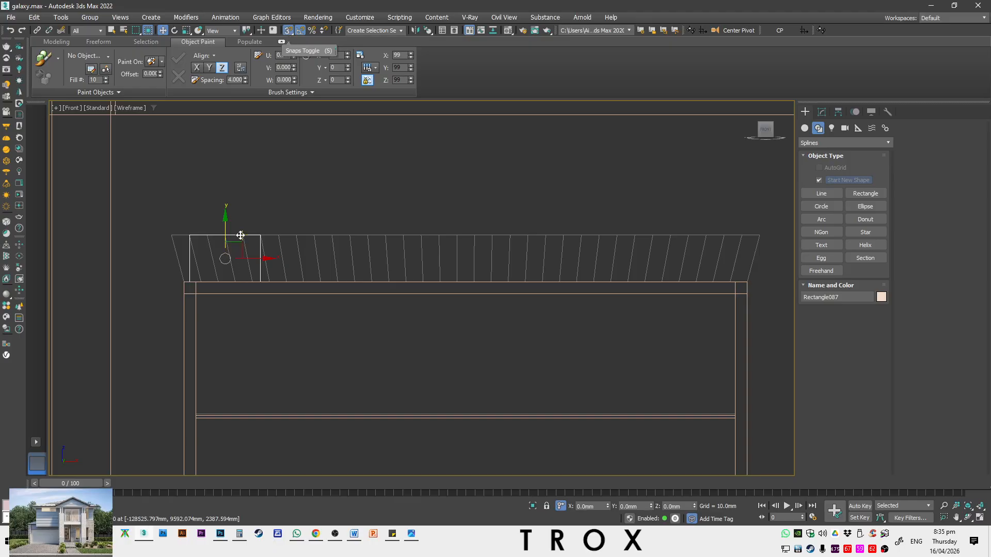
Convert the new rectangle to an editable spline for vertex editing
left_click(824, 113)
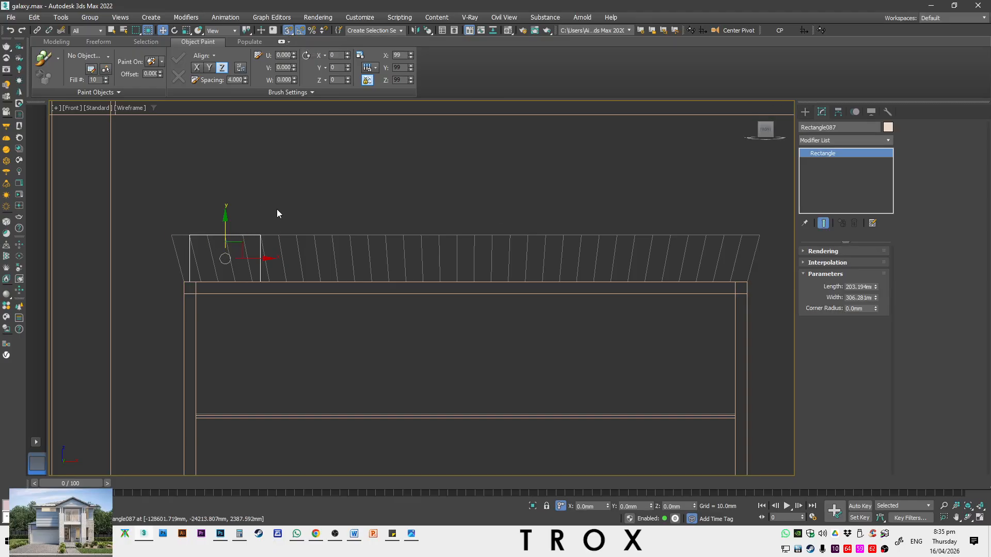
right_click(259, 238)
mouse_move(311, 350)
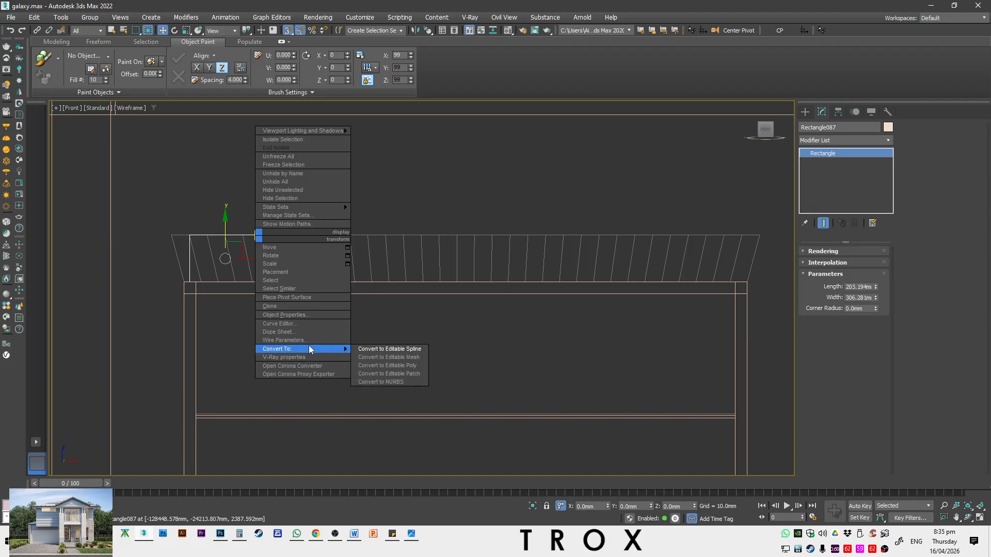
left_click(392, 350)
scroll(190, 229, "up", 2)
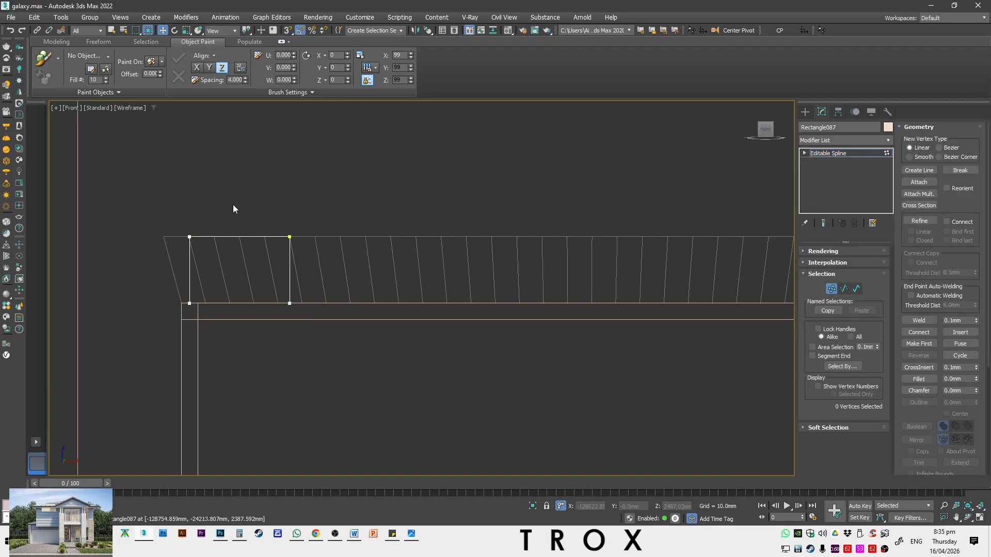
Change all four vertices of the rectangle to the Corner type
right_click(226, 254)
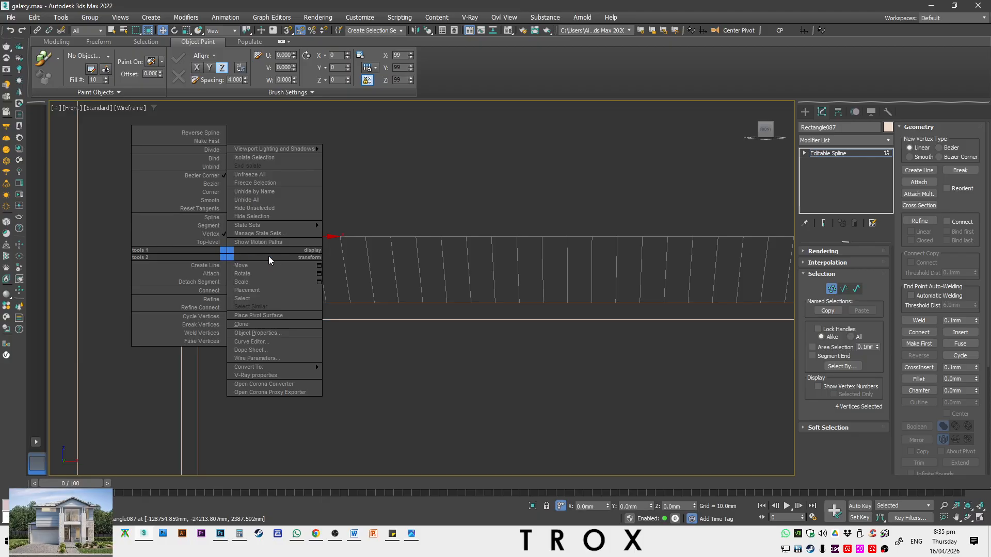
left_click(217, 191)
right_click(230, 257)
left_click(218, 203)
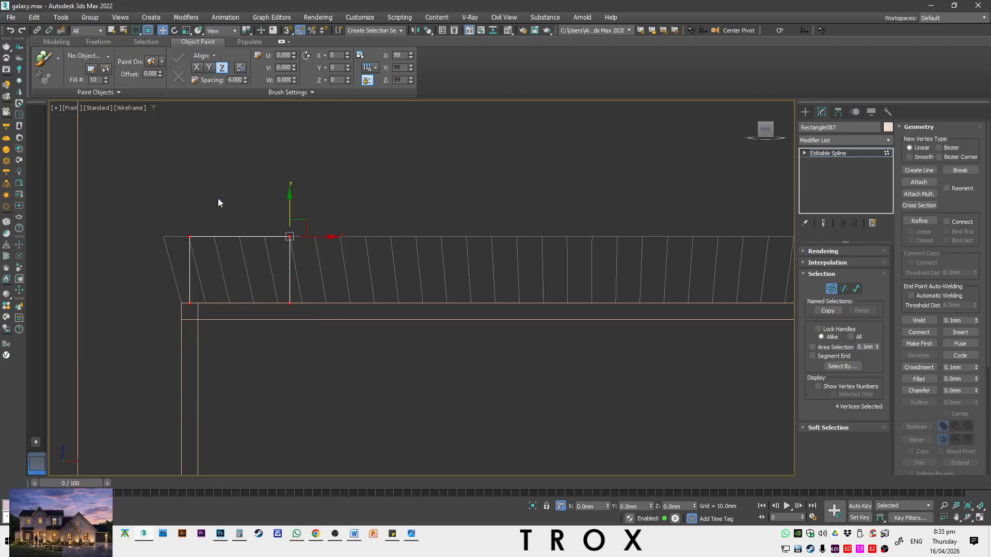
left_click(190, 237)
right_click(259, 256)
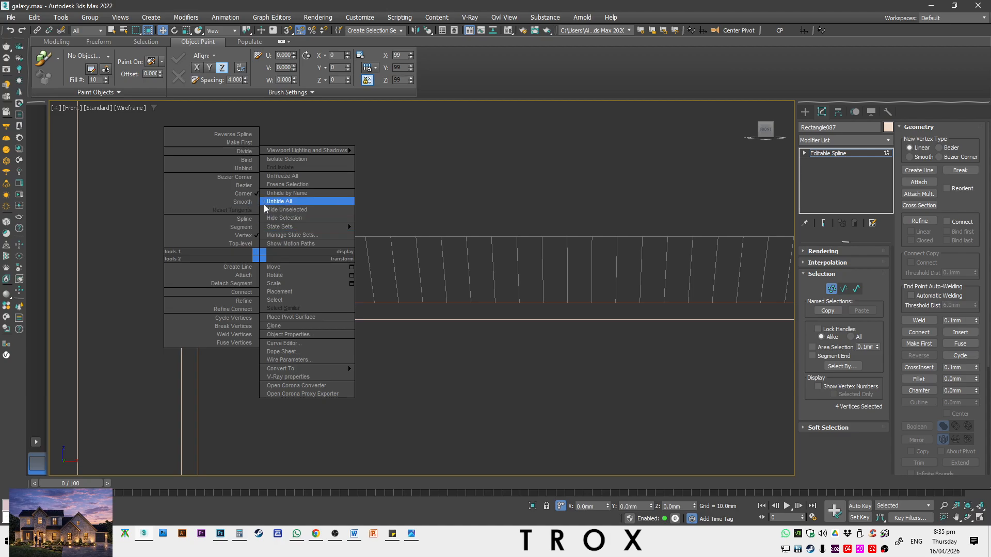
left_click(416, 193)
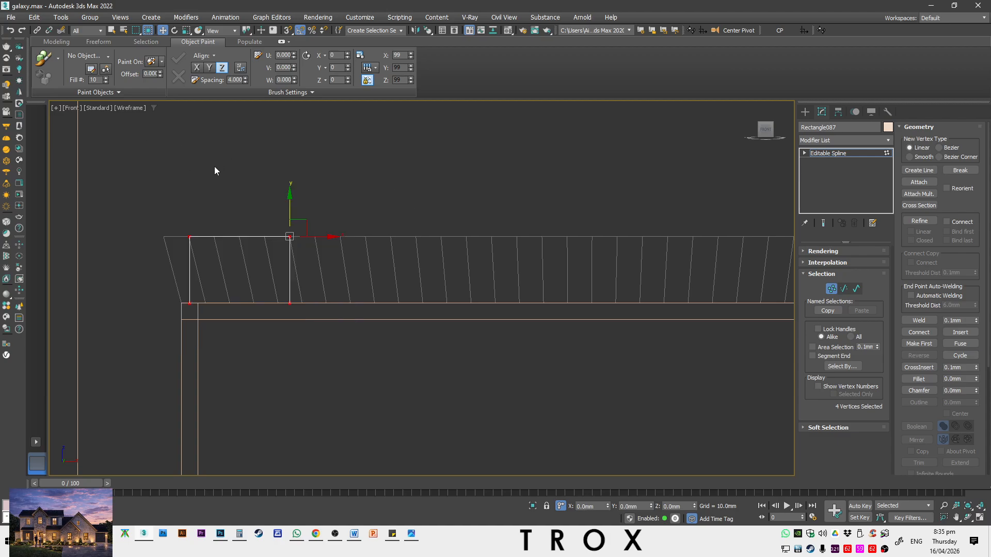
Move the rectangle's two left vertices onto the slanted left end of the lintel lines
left_click(189, 237)
left_click_drag(186, 247, 164, 239)
left_click(189, 304)
key("s")
left_click_drag(203, 303, 185, 308)
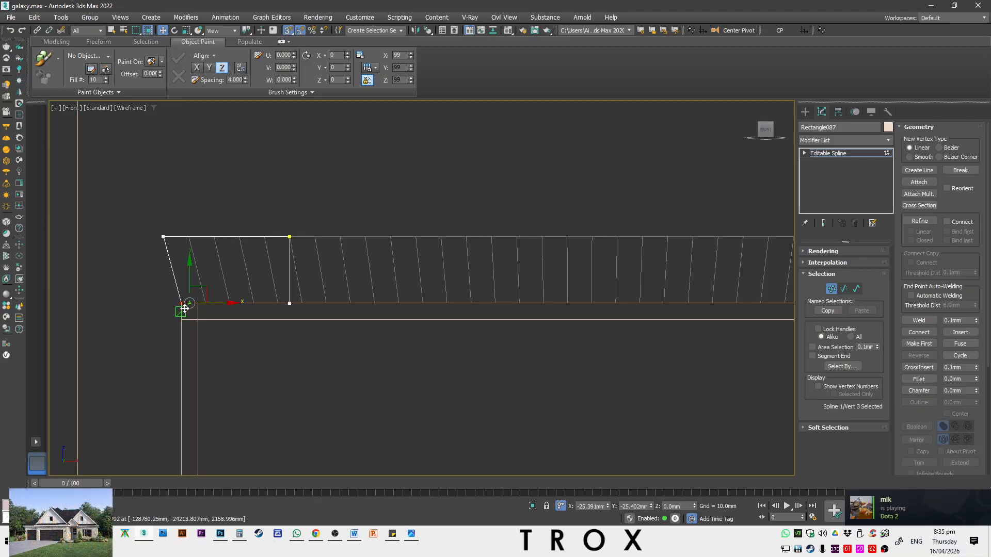
Stretch the rectangle's two right vertices to the upper-right corner of the lintel lines
left_click_drag(303, 275, 329, 319)
scroll(347, 316, "down", 3)
middle_click_drag(367, 312, 267, 314)
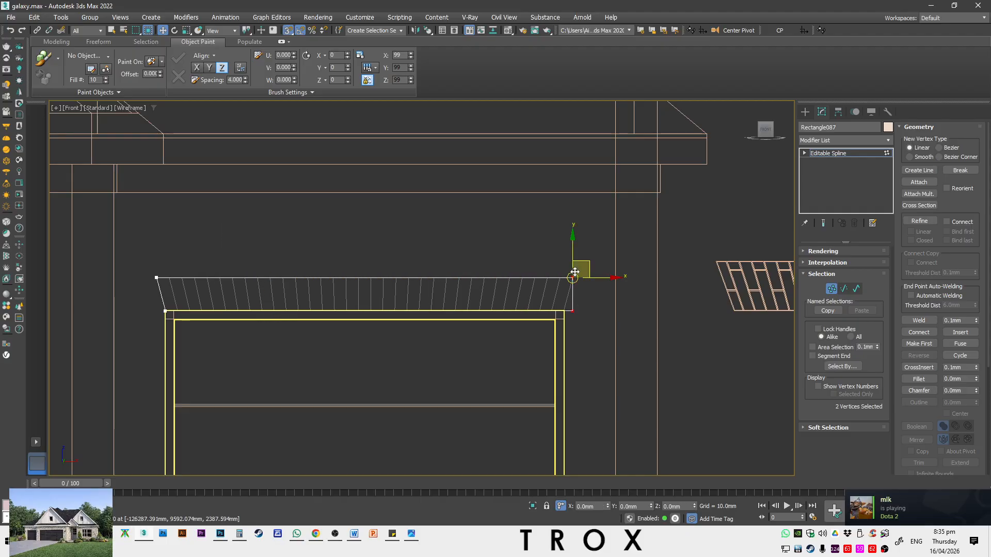
scroll(568, 321, "up", 2)
left_click(572, 306)
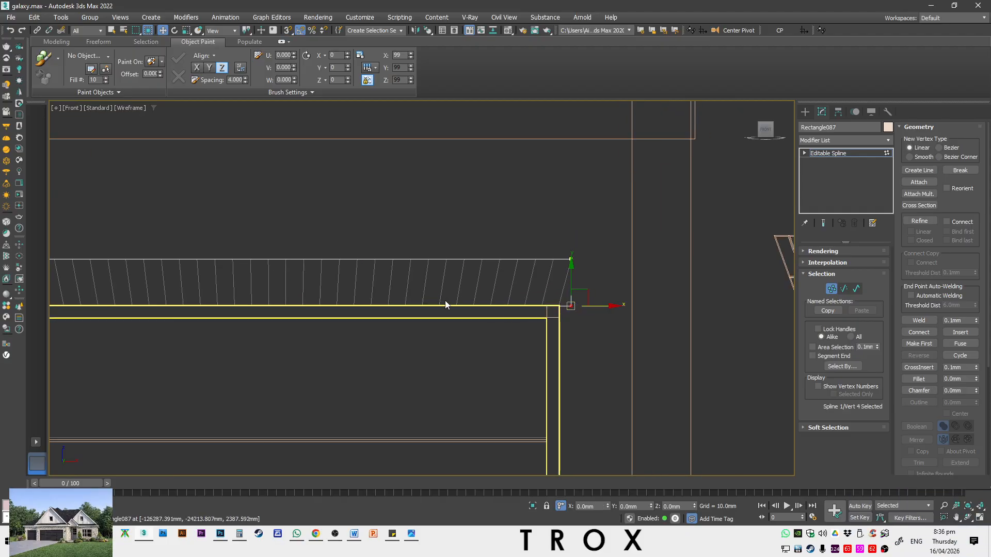
Align the outline's upper-left vertex vertically above the lower-left one at the door opening's left edge
middle_click_drag(445, 305, 624, 288)
left_click(161, 242)
scroll(173, 251, "up", 1)
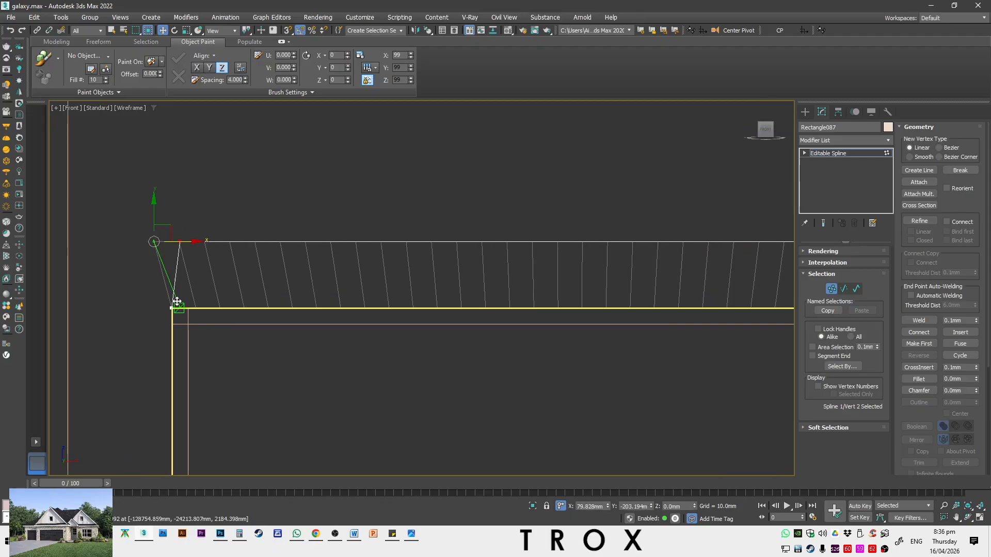
Align the outline's two right vertices with the right edge of the garage door opening and finish vertex editing
scroll(172, 306, "down", 3)
scroll(487, 305, "up", 2)
left_click_drag(410, 363, 386, 360)
scroll(448, 297, "up", 2)
key("s")
key("a")
key("s")
key("s")
scroll(374, 338, "down", 4)
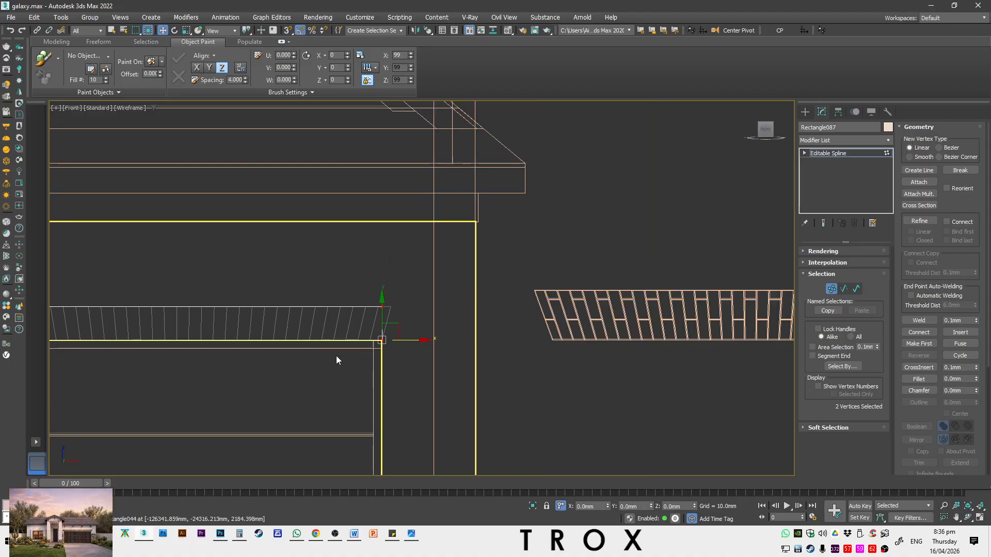
middle_click_drag(336, 344, 389, 322)
key("1")
Apply the FloorGenerator modifier to the lintel outline and set the maximum board length to 272.5 mm
left_click(865, 141)
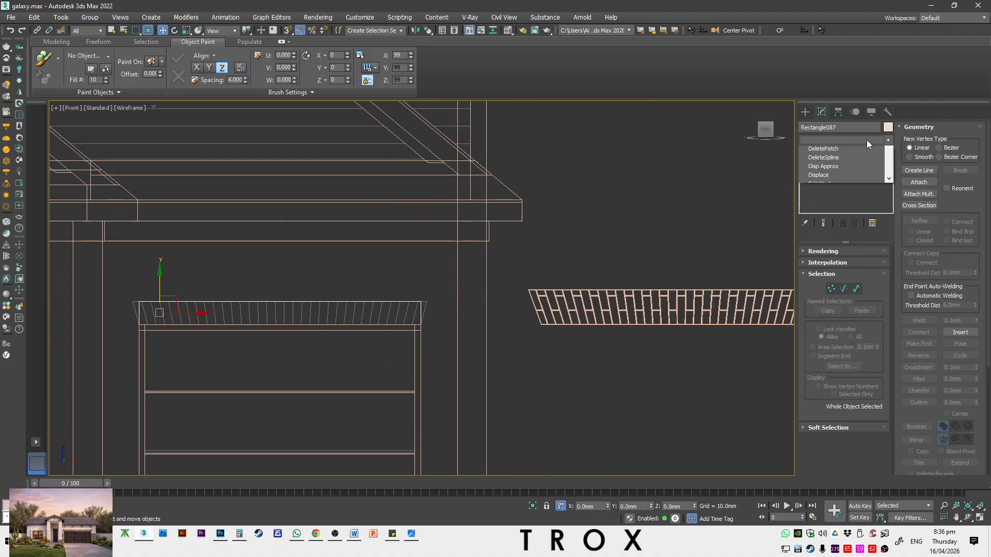
type("f")
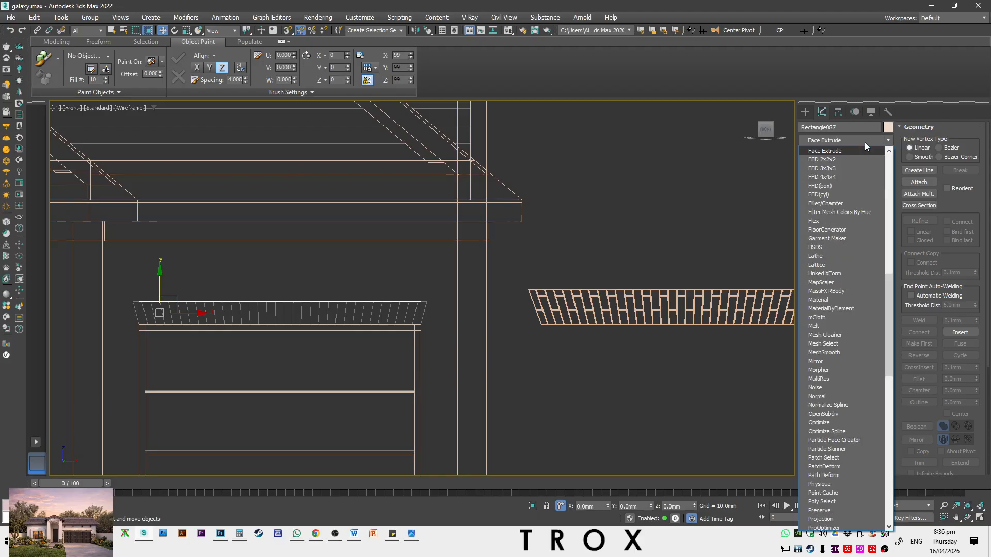
left_click(844, 230)
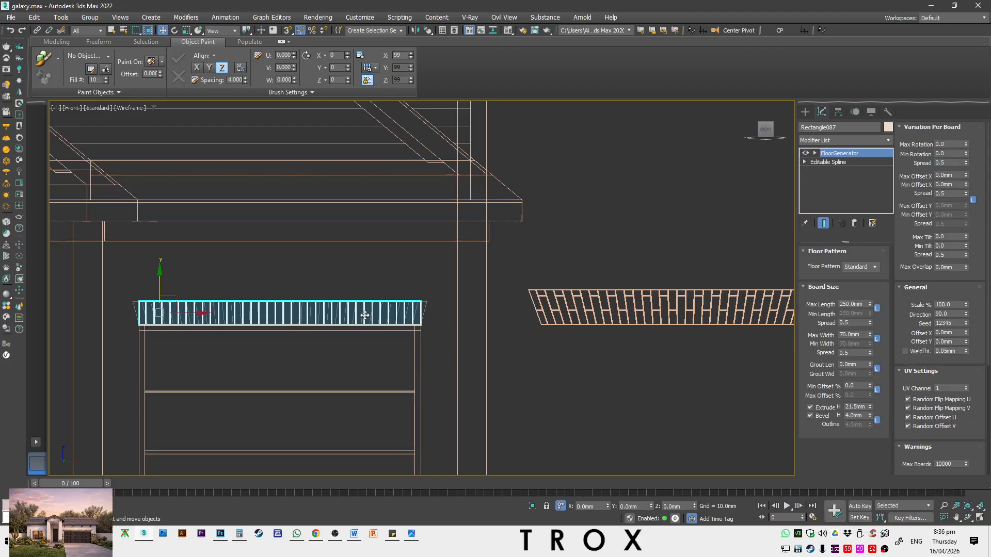
scroll(365, 316, "up", 3)
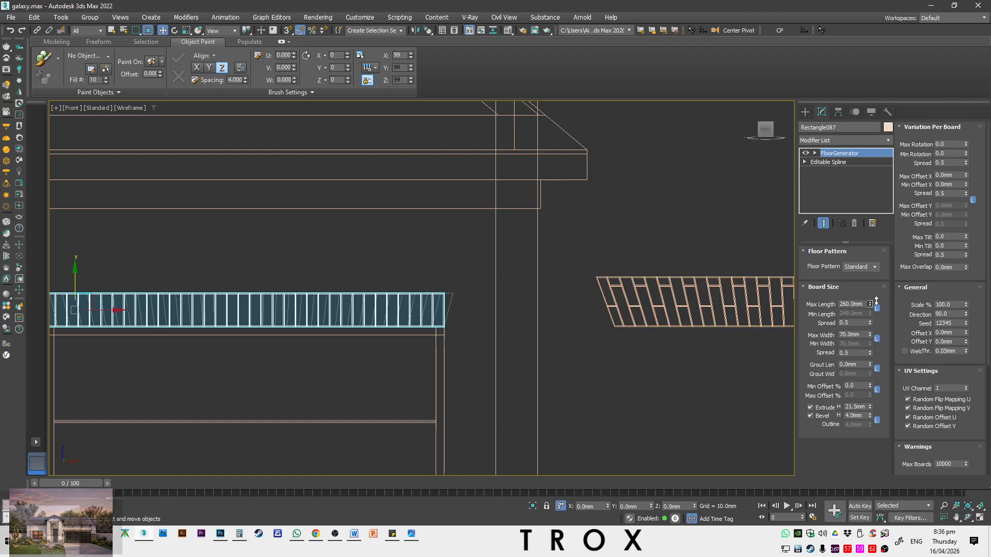
left_click_drag(870, 306, 882, 326)
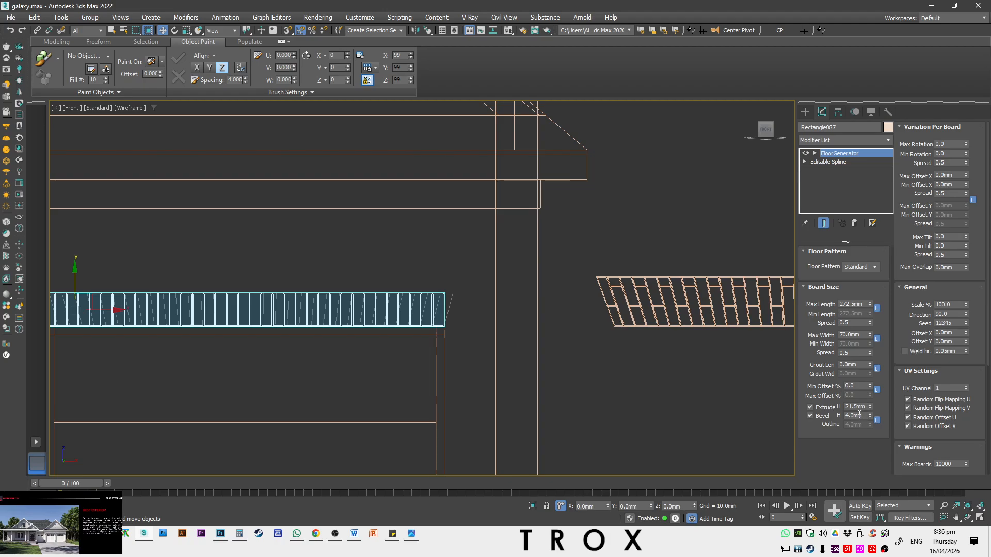
Inspect the generated lintel bricks and their bevelled edges up close in wireframe and shaded display
scroll(375, 301, "up", 6)
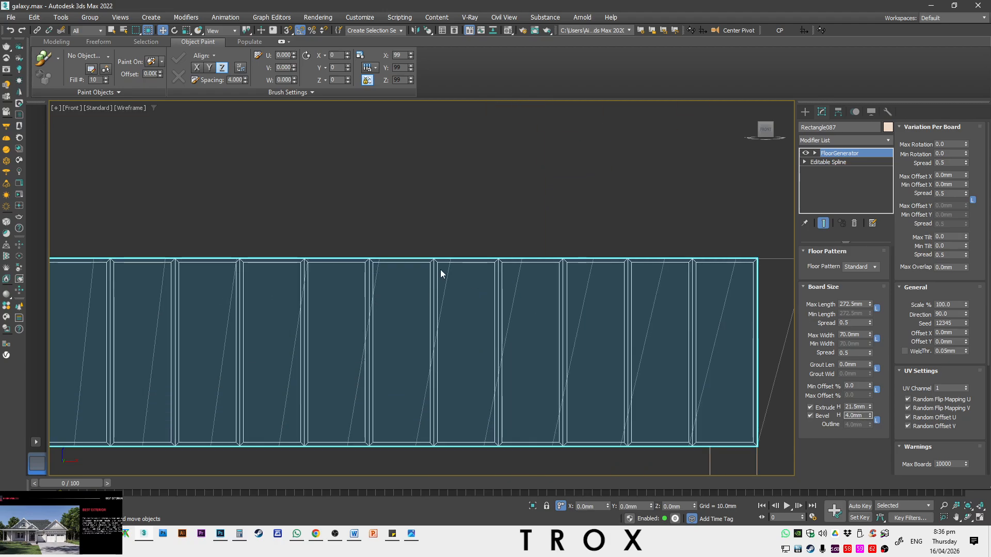
left_click(454, 255)
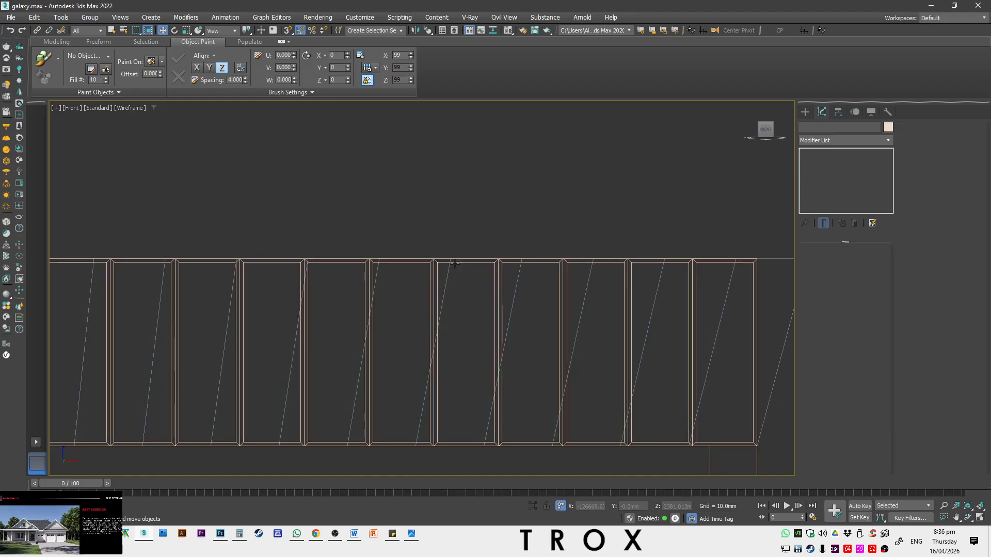
scroll(454, 261, "up", 5)
left_click(417, 261)
key("F3")
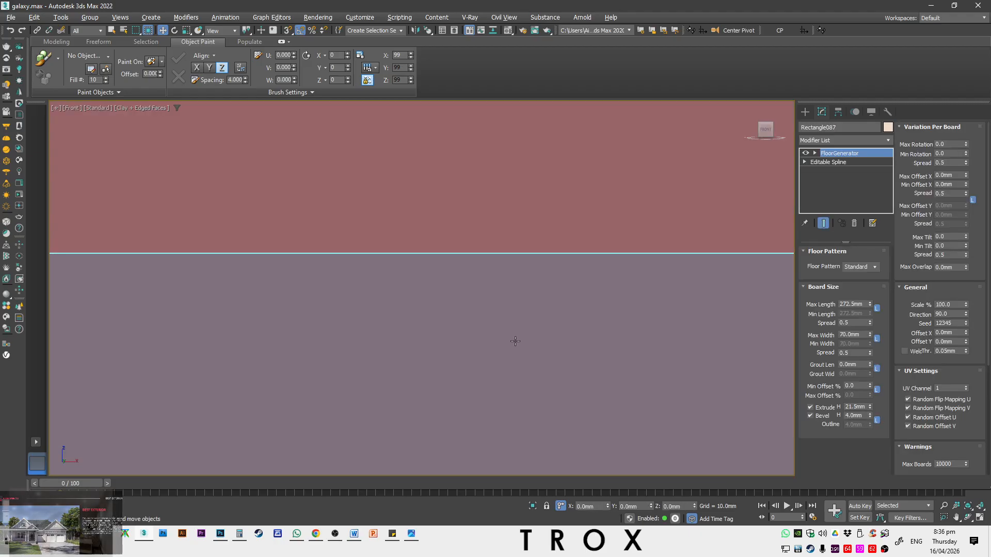
mouse_move(516, 341)
middle_mouse_down("alt")
mouse_move(538, 365)
mouse_move(376, 326)
mouse_move(406, 278)
mouse_move(343, 293)
middle_mouse_up("alt")
scroll(460, 332, "down", 12)
scroll(444, 333, "up", 4)
Isolate the brick lintel together with the garage wall around the smaller door opening
key("t")
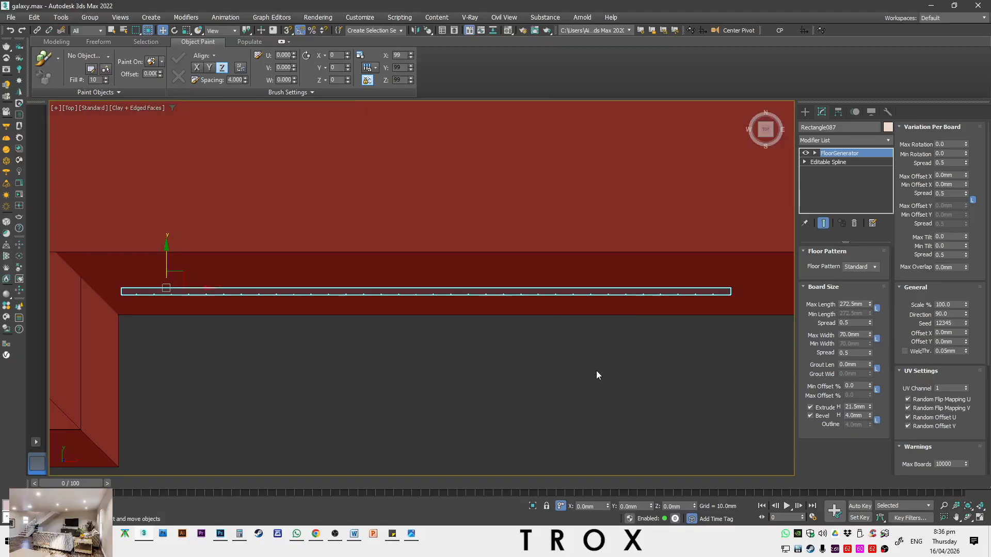
key("F3")
mouse_move(752, 328)
middle_mouse_down("alt")
mouse_move(614, 321)
mouse_move(581, 342)
mouse_move(603, 375)
middle_mouse_up("alt")
key("F3")
scroll(605, 375, "up", 2)
left_click(605, 359, "ctrl")
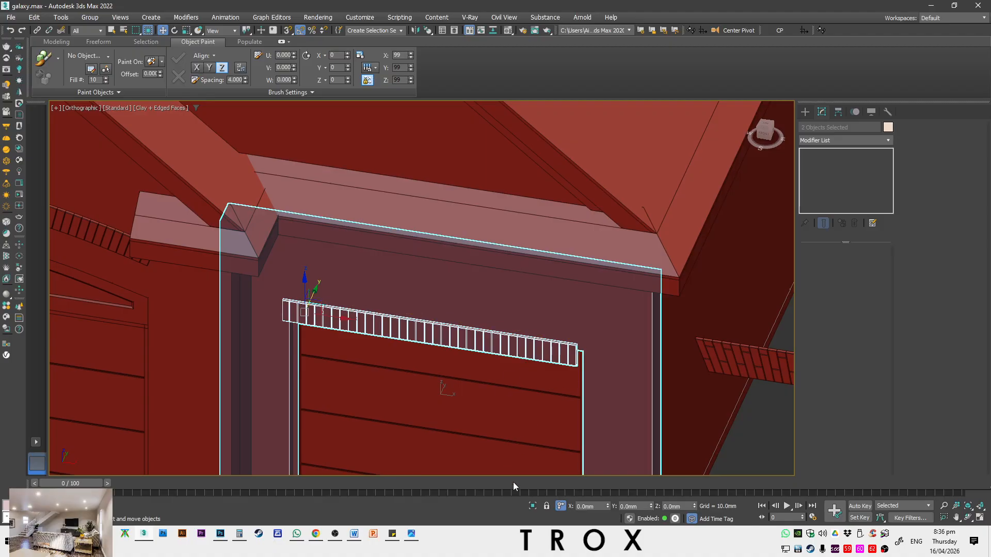
left_click(532, 506)
Move the lintel in plan so its back edge sits flush against the garage wall's front face, and exit isolation
left_click(523, 258)
key("t")
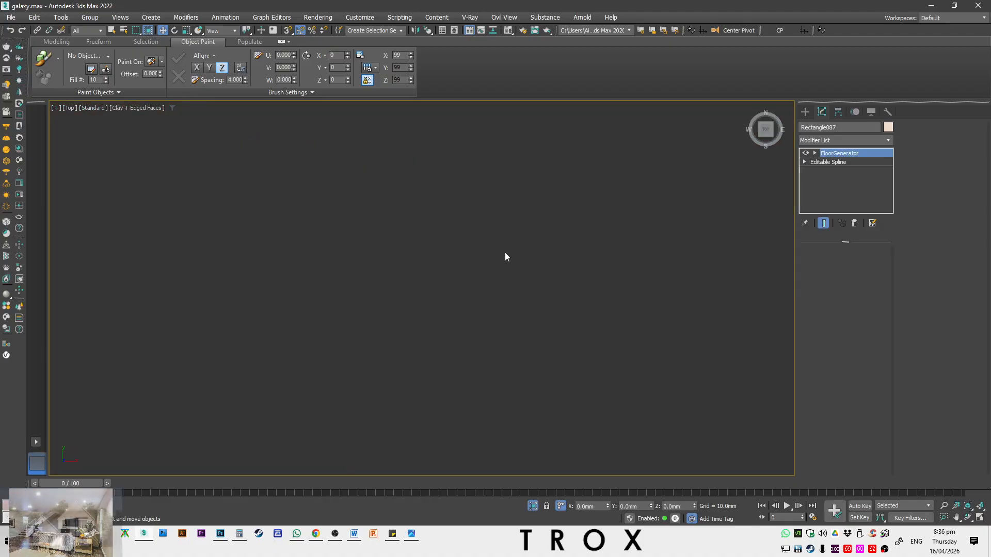
key("F3")
key("z")
left_click_drag(166, 256, 174, 241)
scroll(120, 272, "up", 3)
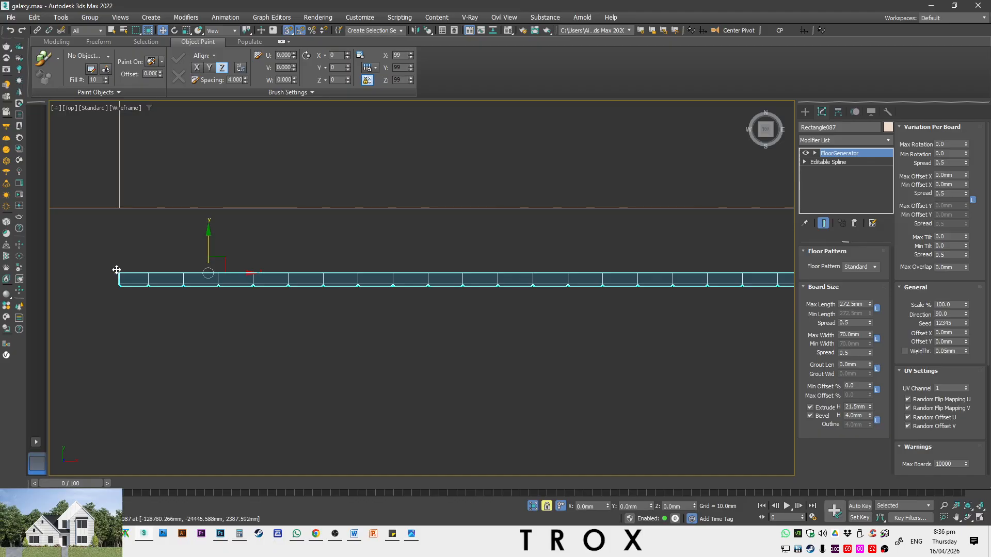
left_click_drag(117, 271, 120, 209)
scroll(172, 305, "down", 3)
middle_click_drag(362, 362, 485, 420, "alt")
scroll(382, 343, "down", 6)
key("F3")
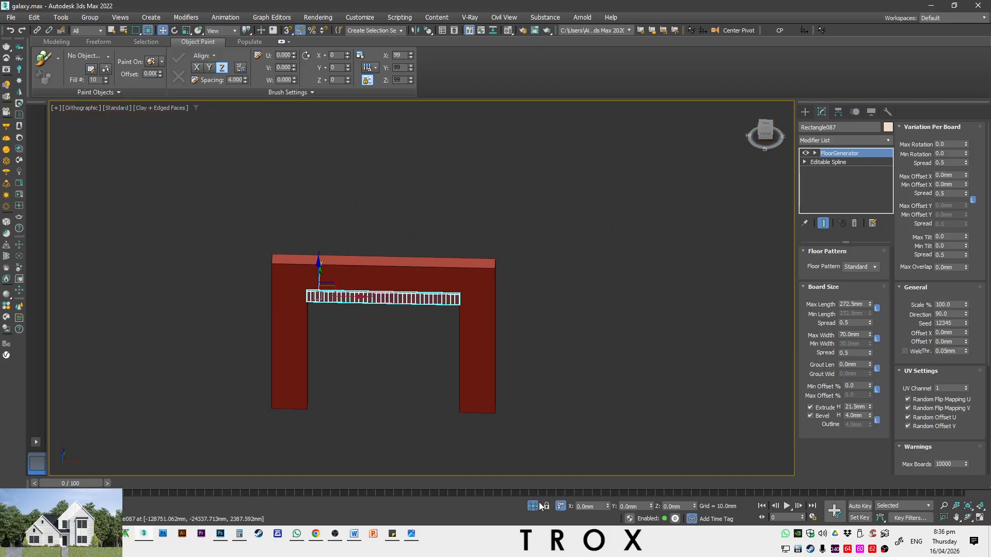
left_click(534, 507)
scroll(534, 427, "down", 5)
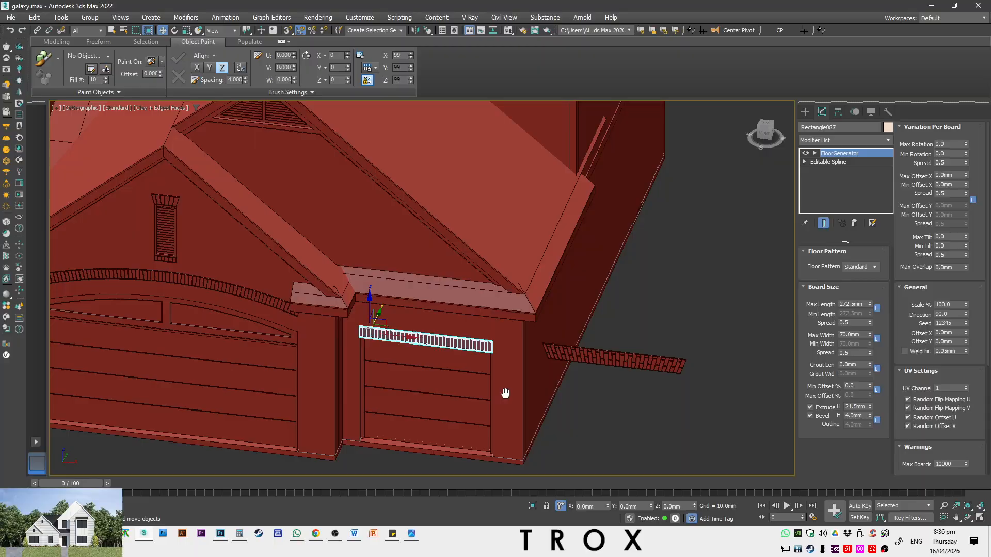
Add an FFD 2x2x2 modifier to the brick lintel above the smaller garage door
key("f")
key("F3")
key("z")
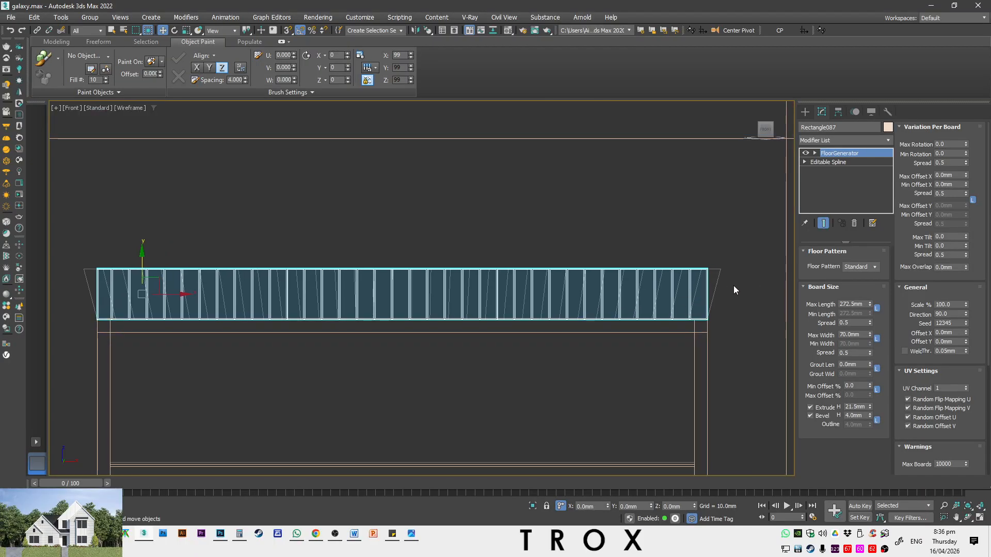
left_click(141, 261)
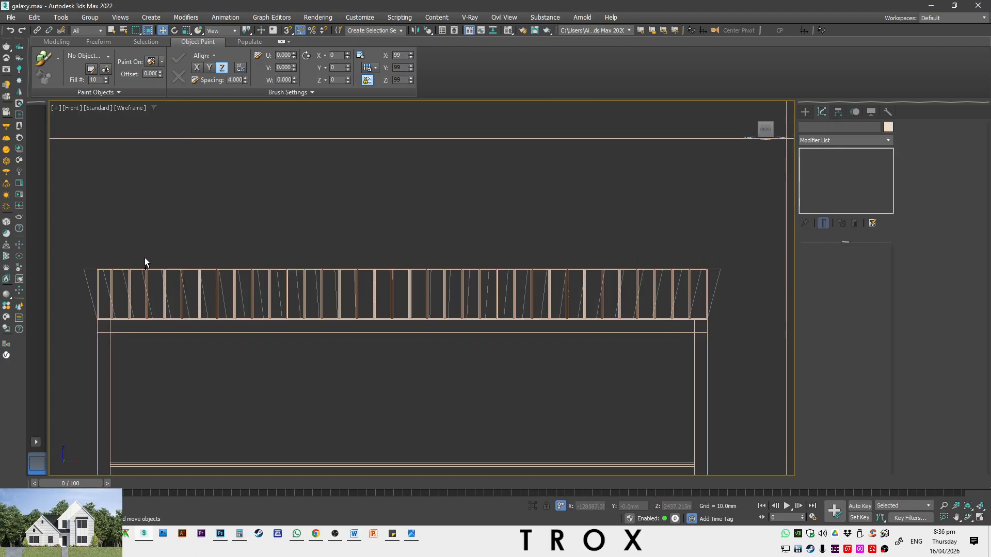
left_click(142, 268)
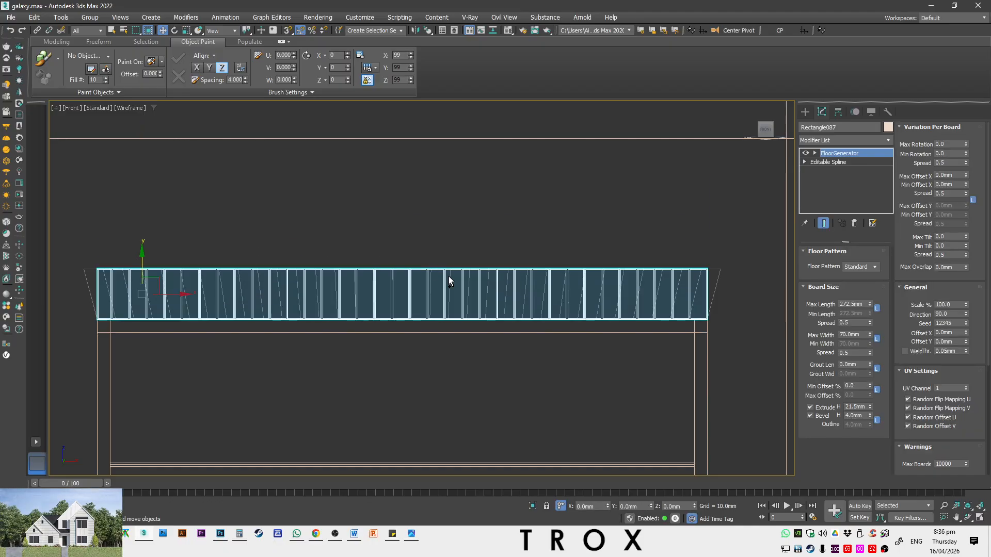
left_click(872, 140)
key("f")
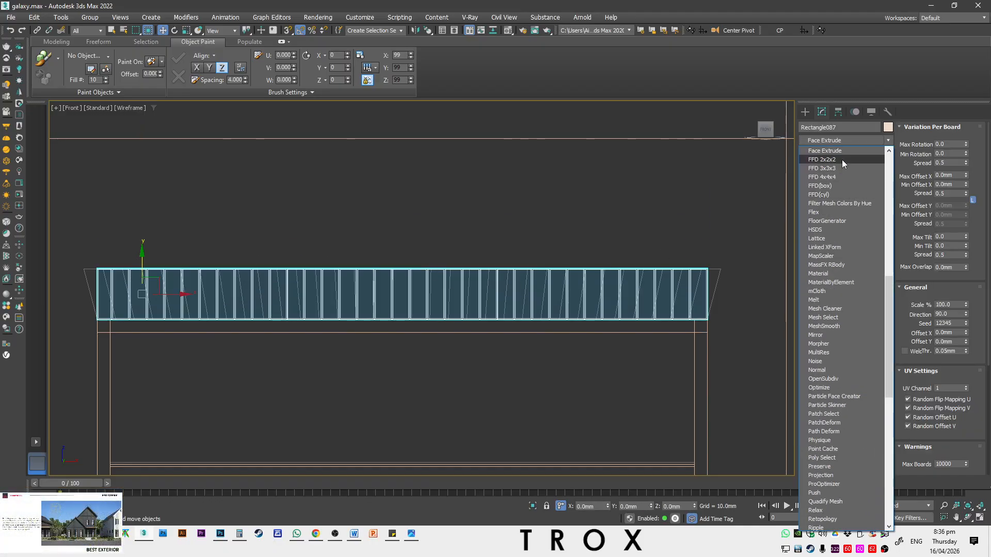
left_click(842, 160)
Move the lattice's upper control points outward at both ends to match the splayed corners of the reference lintel outline
left_click(854, 154)
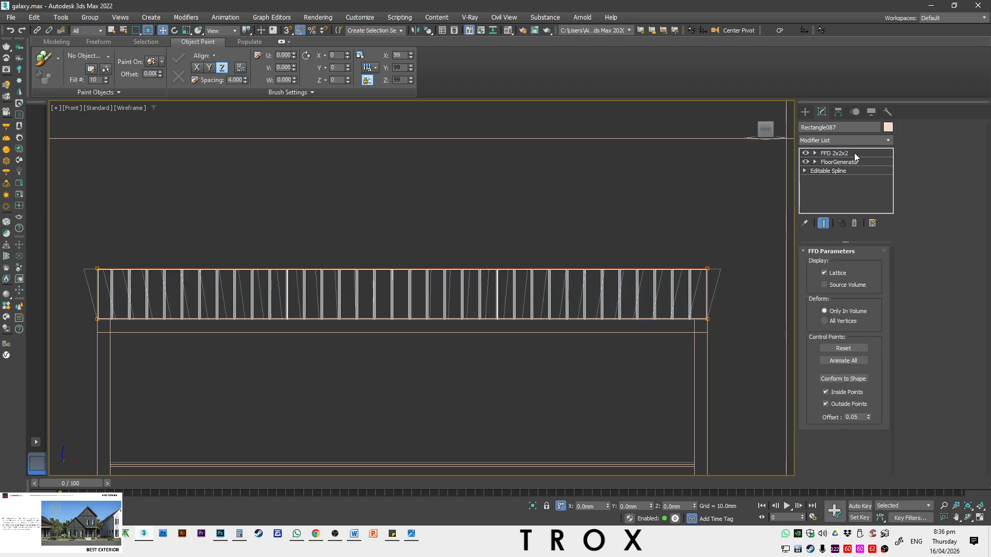
left_click_drag(722, 268, 725, 268)
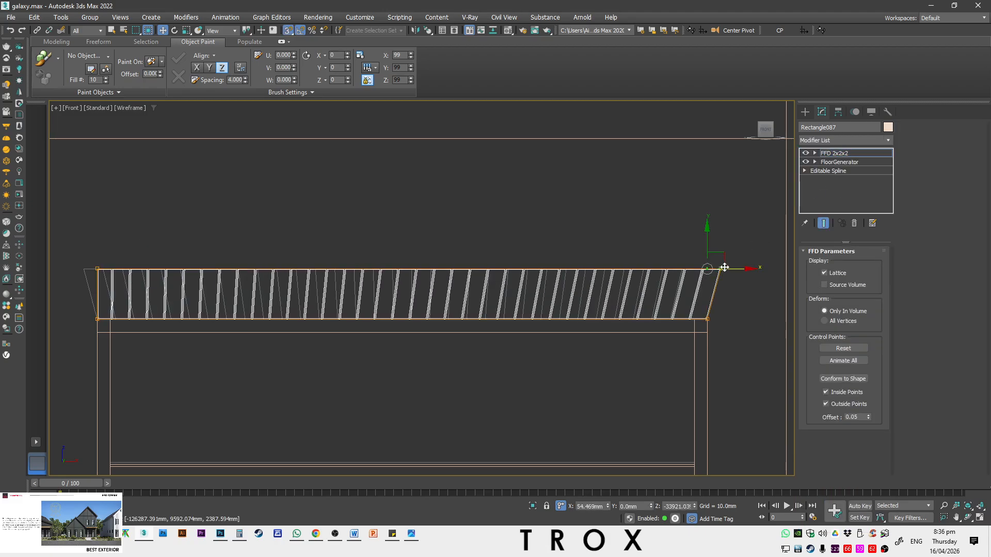
middle_click_drag(182, 274, 507, 287)
scroll(432, 293, "up", 2)
mouse_move(404, 260)
left_mouse_down()
mouse_move(433, 292)
mouse_move(417, 267)
mouse_move(387, 267)
left_mouse_up()
key("1")
scroll(385, 268, "down", 5)
key("F3")
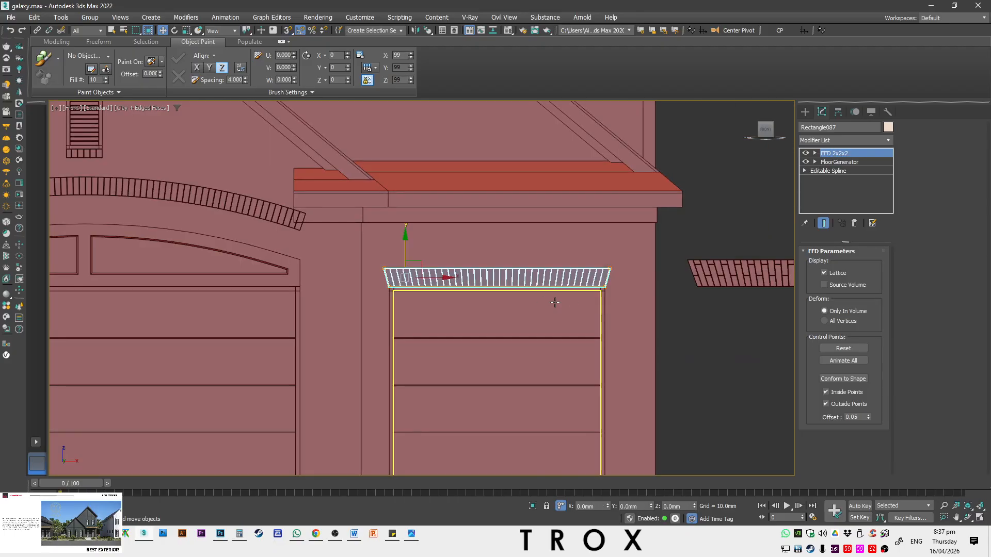
mouse_move(555, 303)
middle_mouse_down("alt")
mouse_move(522, 345)
mouse_move(568, 343)
mouse_move(736, 420)
middle_mouse_up("alt")
left_click(736, 419)
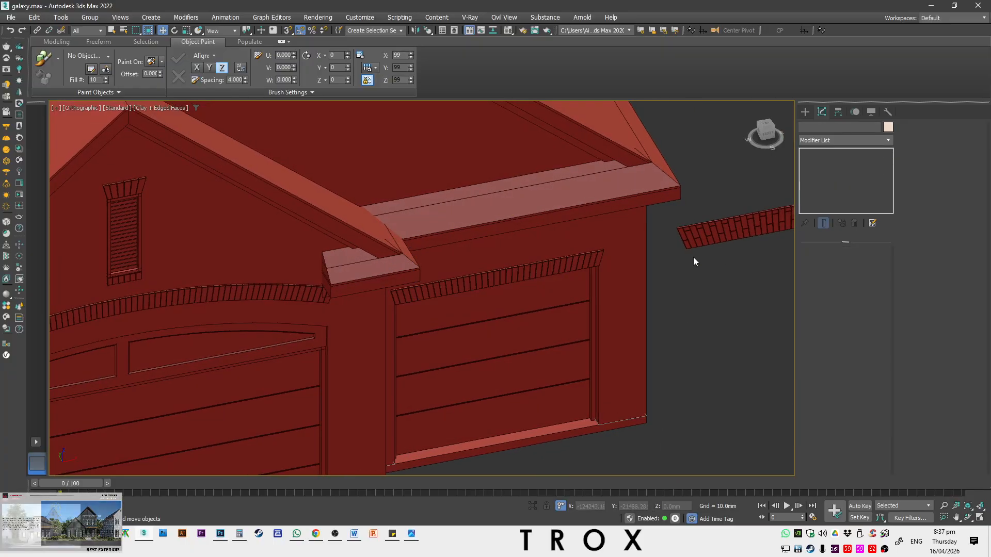
Delete the spare brick lintel floating beside the house
left_click(718, 242)
scroll(704, 270, "up", 5)
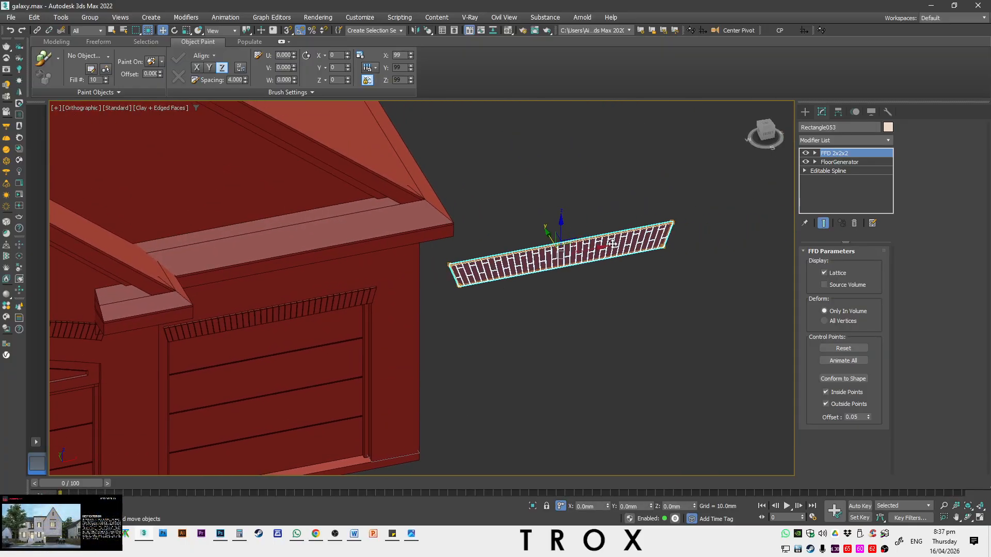
key("Delete")
scroll(591, 254, "down", 5)
Move the existing arched brick lintel straight up, clear of the large garage door's arch
middle_click_drag(160, 345, 354, 312)
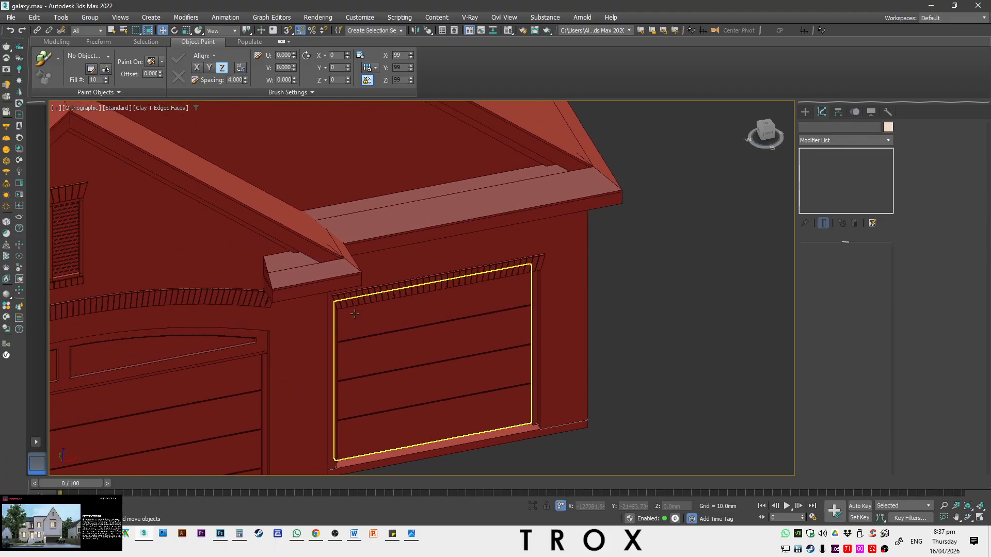
left_click(235, 299)
key("f")
middle_click_drag(693, 450, 486, 166)
key("F3")
scroll(488, 238, "up", 3)
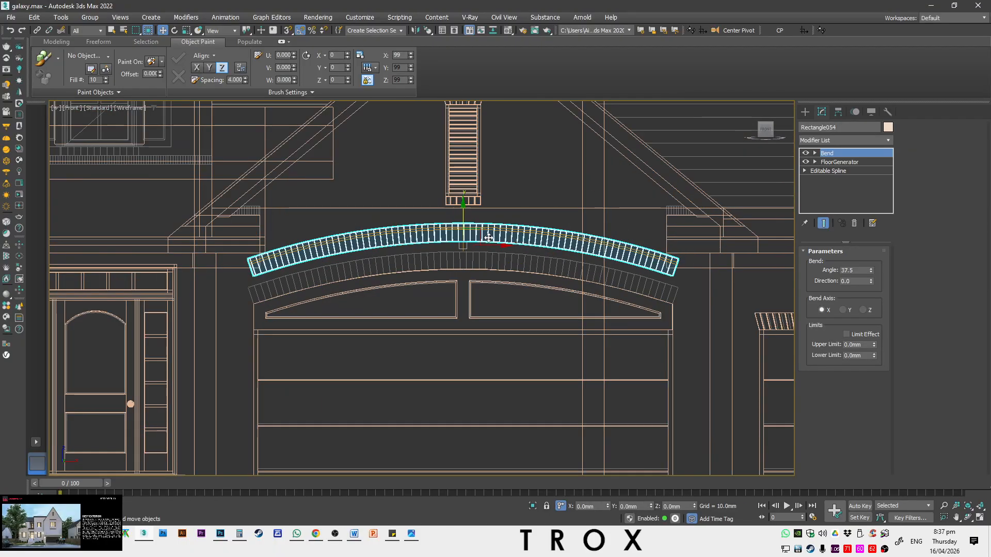
left_click_drag(467, 222, 472, 148)
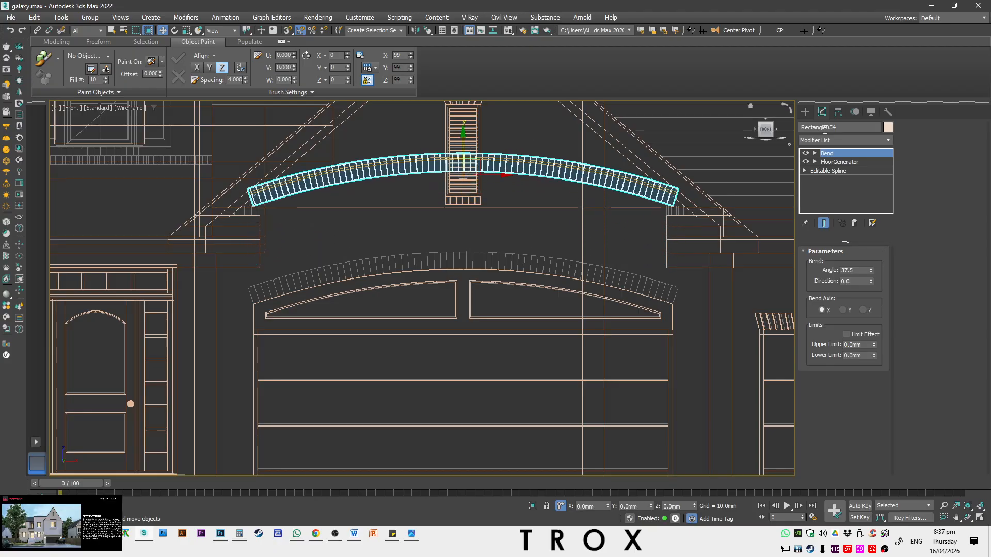
Draw a long, thin rectangle just above the large garage door's arch and convert it to an editable spline
left_click(805, 112)
scroll(577, 263, "up", 4)
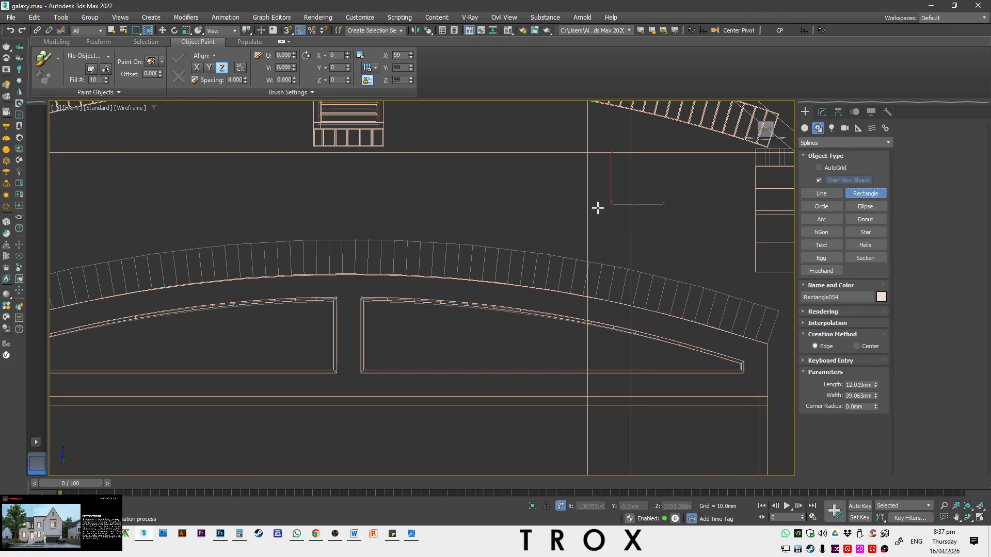
left_click_drag(611, 204, 248, 239)
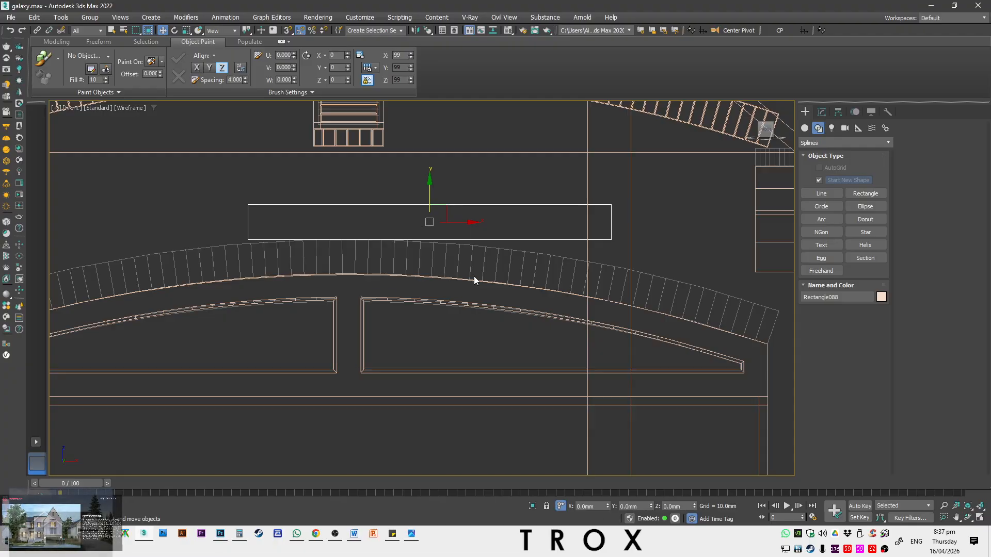
right_click(471, 205)
mouse_move(559, 316)
left_click(602, 318)
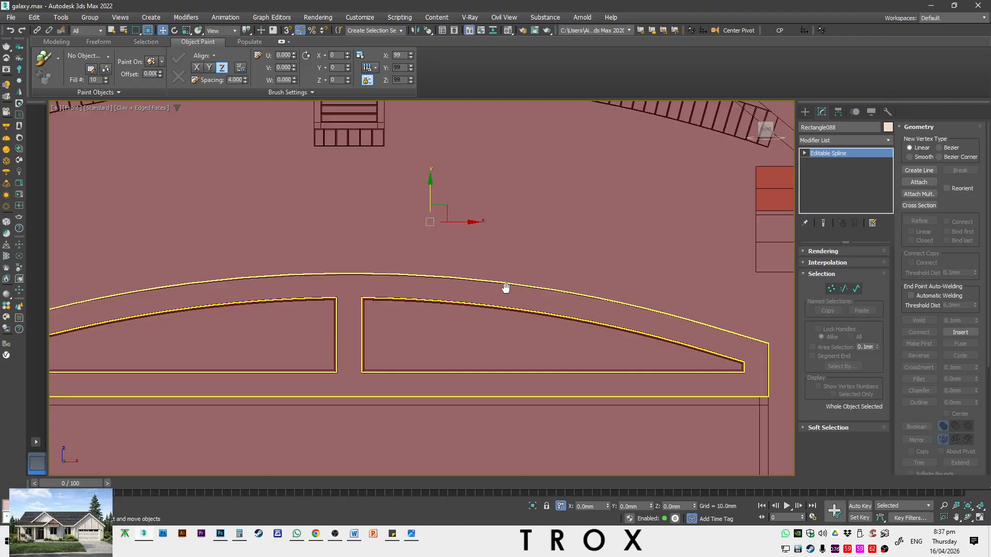
scroll(485, 267, "down", 5)
key("t")
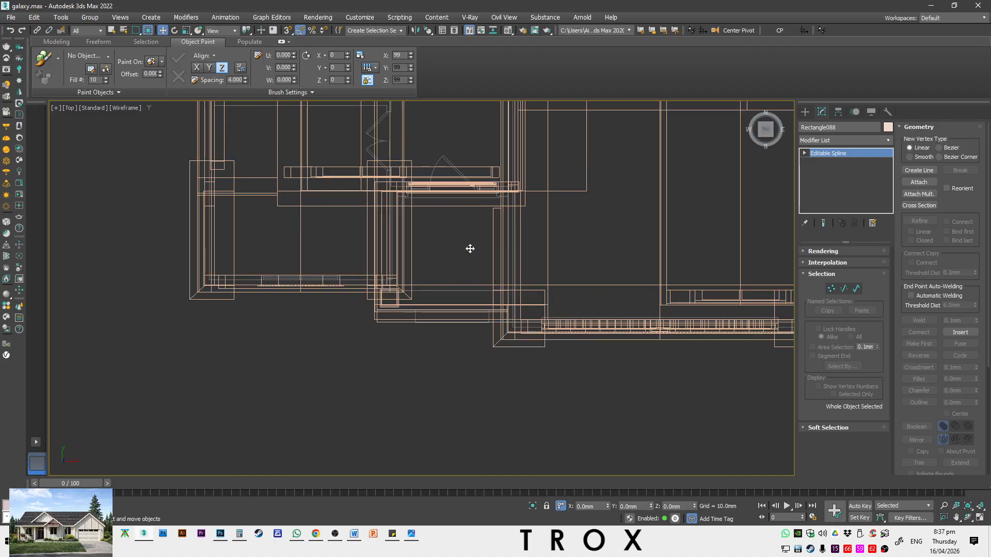
scroll(468, 255, "up", 4)
scroll(456, 228, "down", 4)
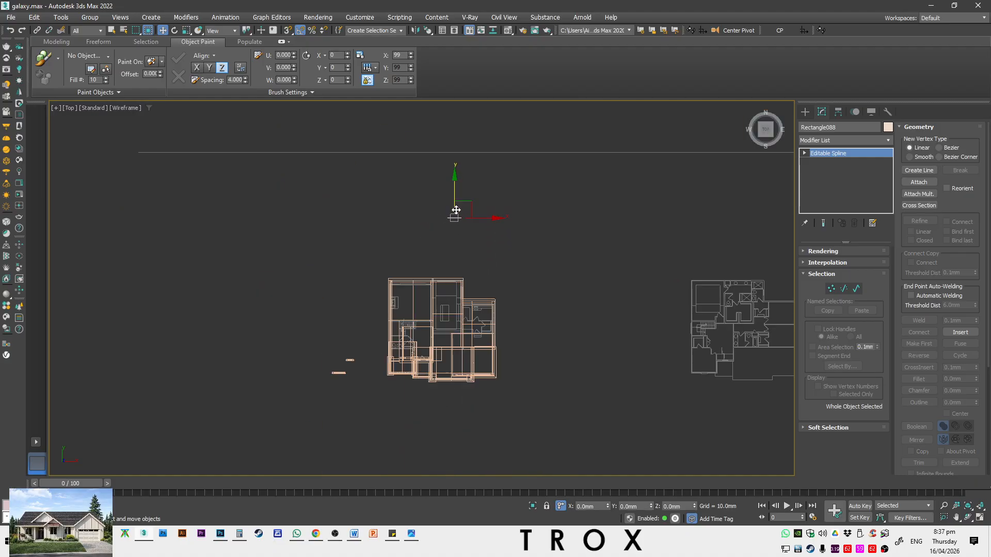
Convert all four vertices of the new rectangular outline to Corner type
key("f")
key("z")
key("F3")
scroll(447, 280, "down", 4)
key("F3")
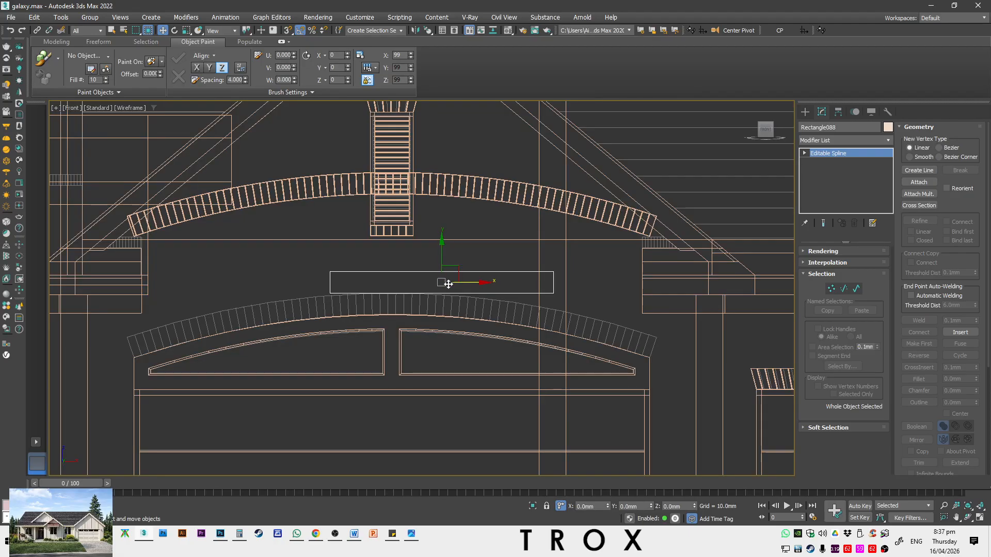
key("1")
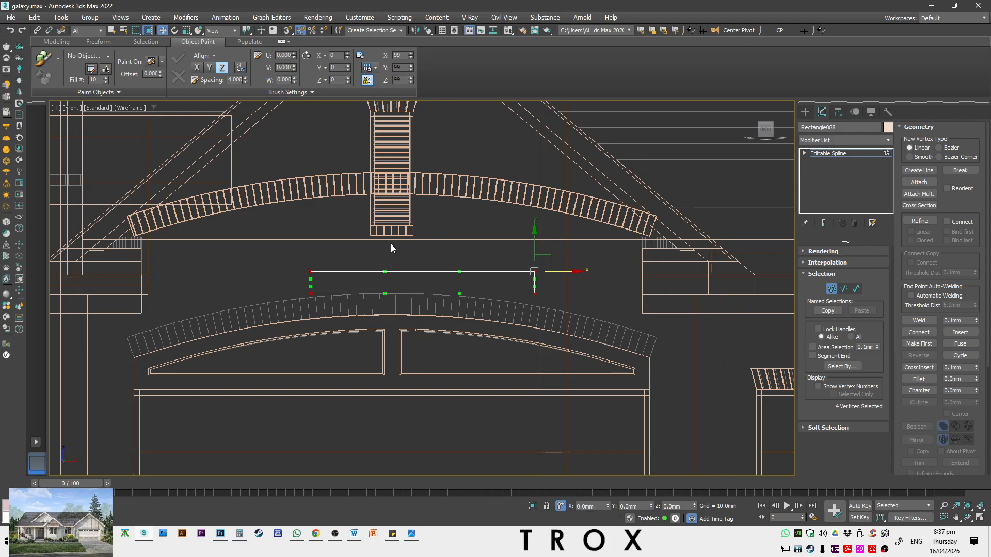
right_click(390, 269)
left_click(372, 210)
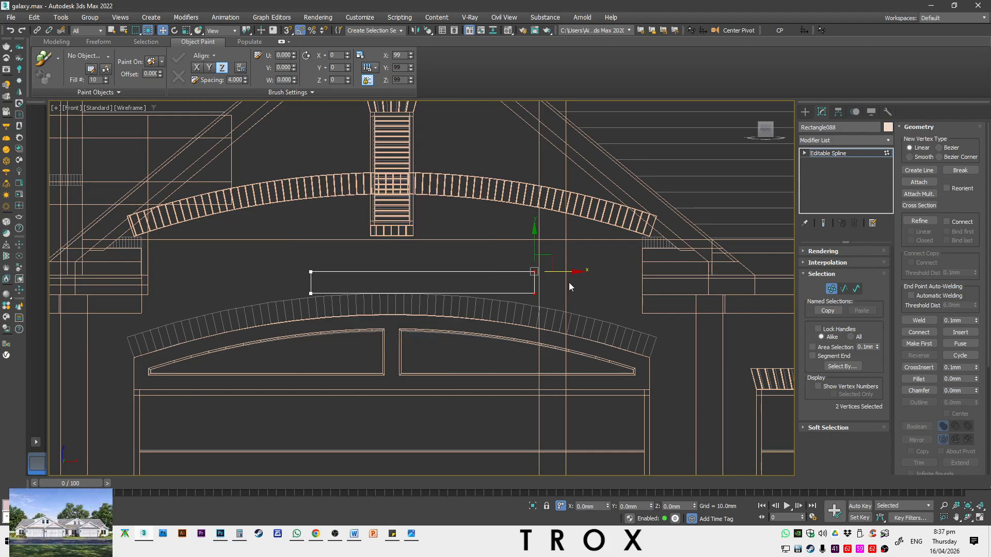
Align the outline's end vertices with the large garage door's two side edges, and lower the outline onto the arch's crown
left_click_drag(624, 347, 648, 365)
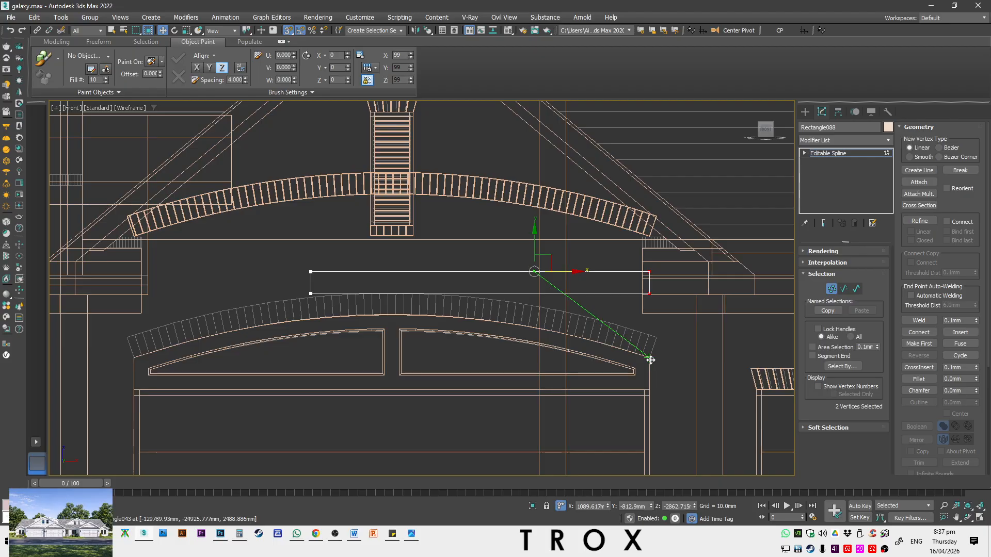
left_click_drag(297, 261, 312, 308)
left_click_drag(336, 272, 136, 359)
key("s")
key("1")
left_click_drag(422, 257, 422, 280)
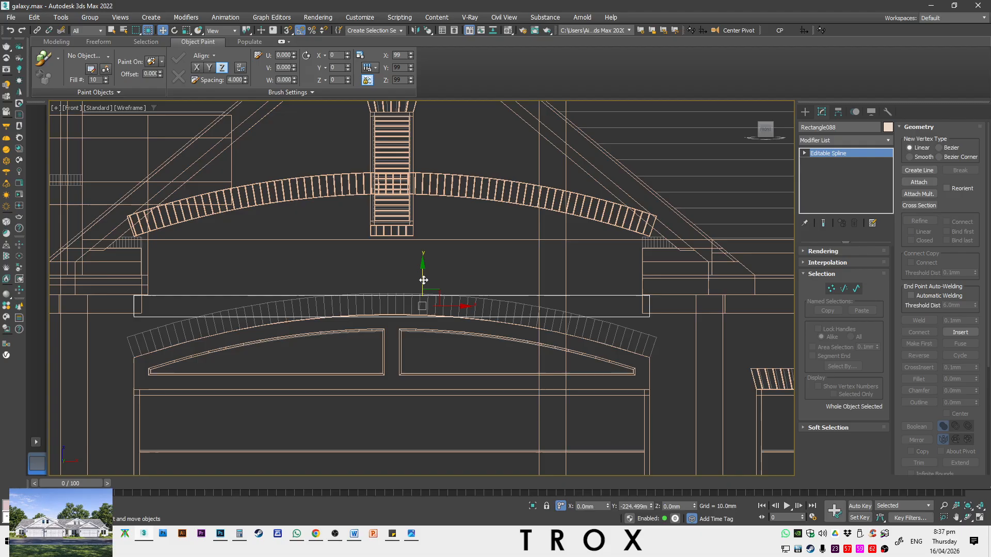
Copy the FloorGenerator modifier from the smaller garage door's lintel
middle_click_drag(613, 342, 287, 339)
left_click(537, 376)
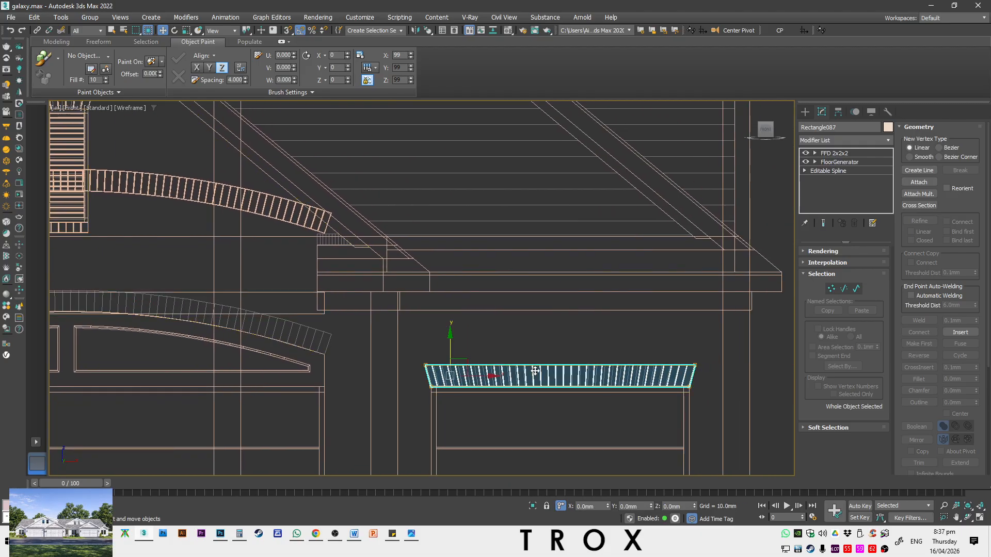
left_click(844, 162)
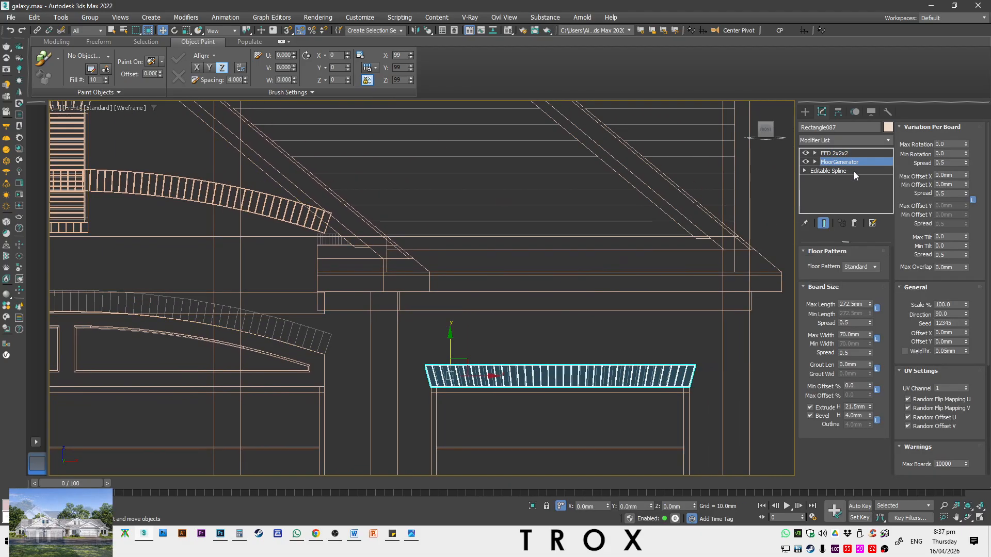
right_click(859, 165)
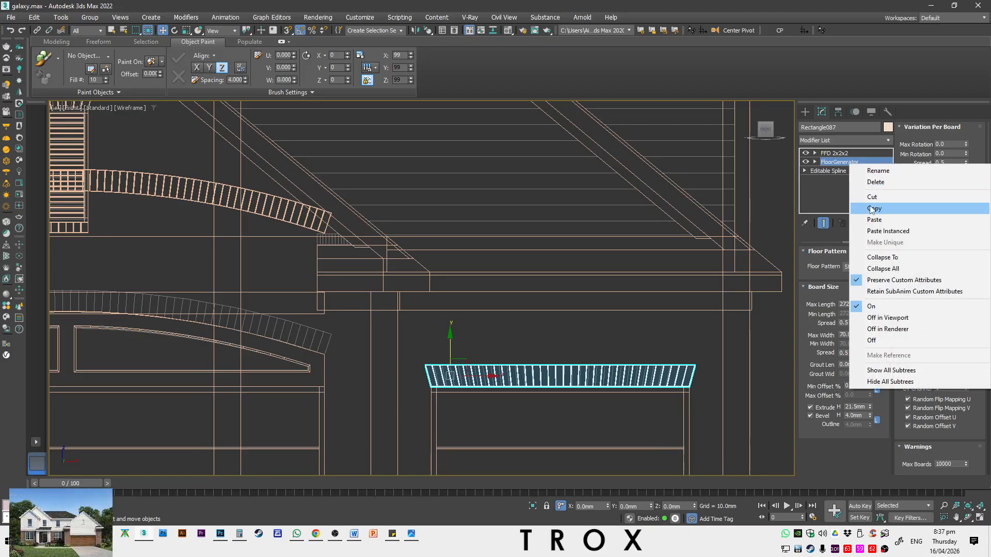
left_click(872, 207)
left_click(610, 224)
Paste the copied FloorGenerator modifier onto the rectangular outline above the large garage door
middle_click_drag(303, 320, 564, 322)
key("F3")
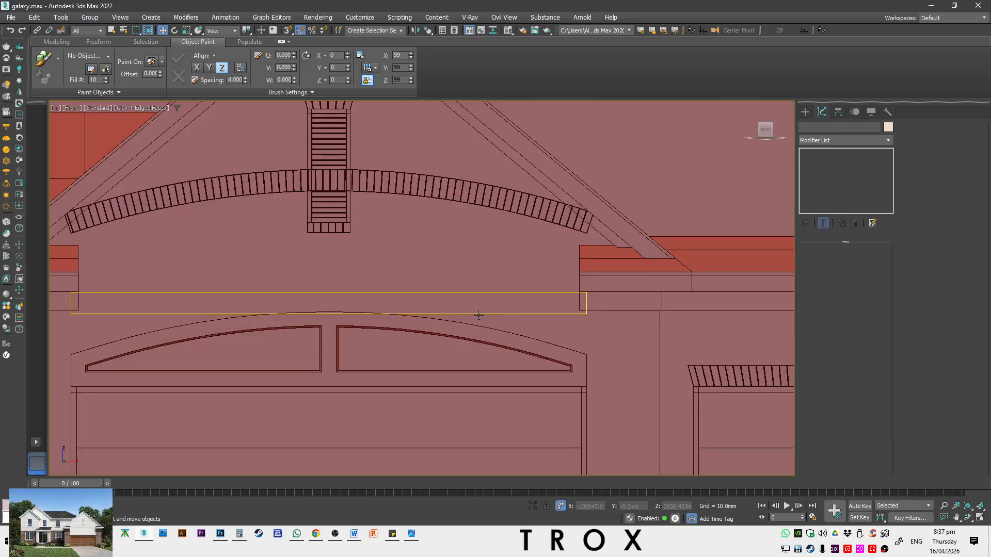
left_click(526, 314)
right_click(859, 154)
left_click(867, 165)
key("F3")
key("F3")
key("F3")
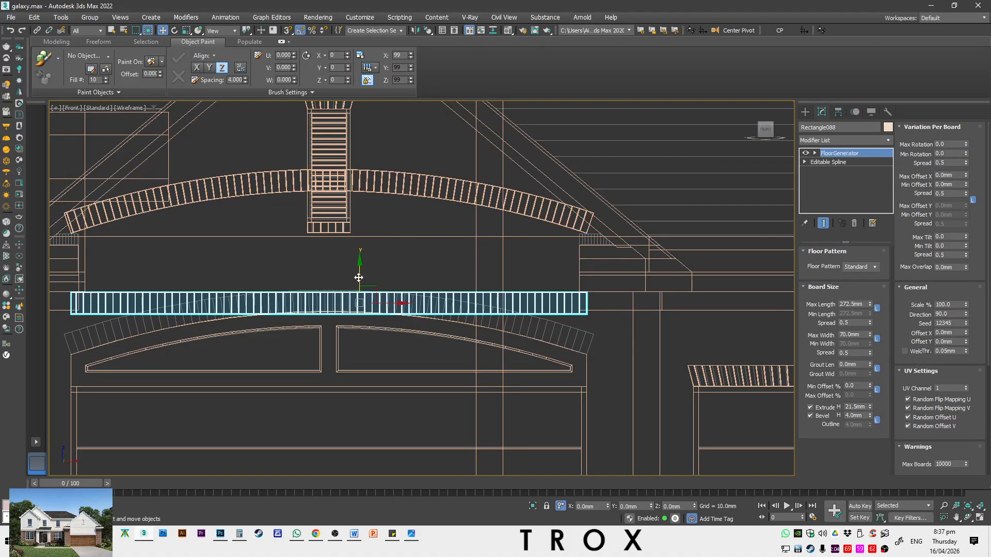
Snap the brick row vertically so its lower edge rests on the crown of the large garage door's arch
left_click_drag(359, 278, 369, 254)
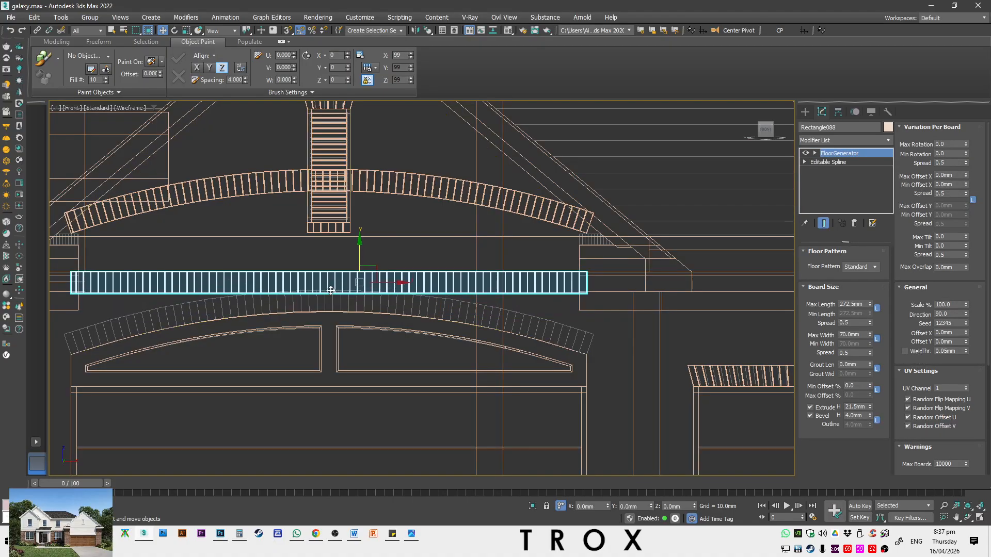
scroll(361, 302, "up", 5)
left_click_drag(375, 297, 354, 356)
scroll(354, 357, "up", 6)
key("s")
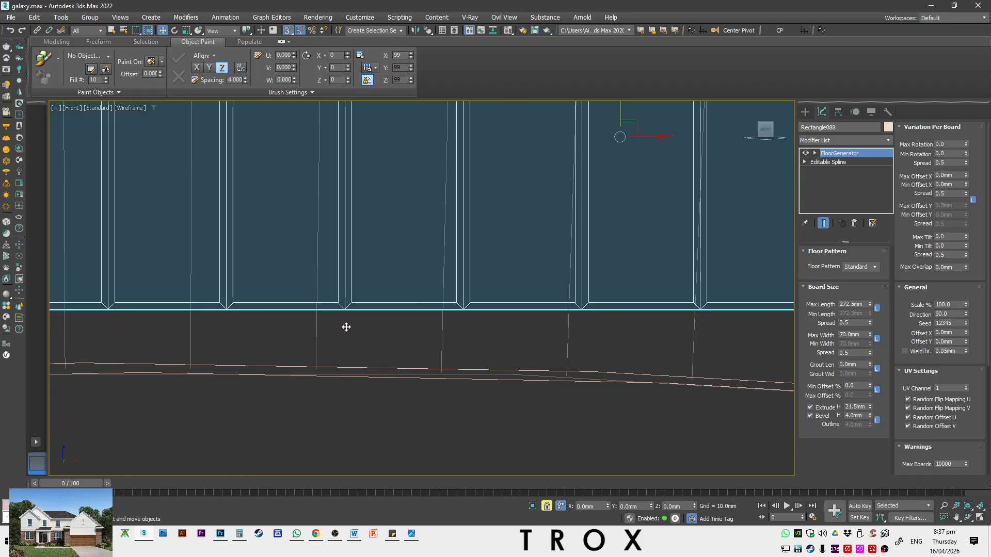
left_click_drag(345, 311, 227, 358)
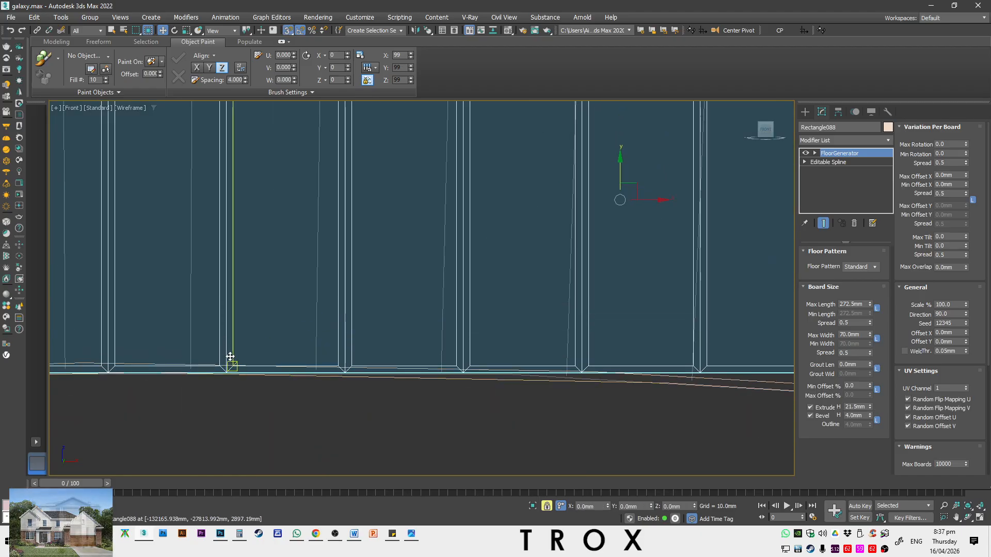
scroll(261, 347, "down", 5)
scroll(352, 358, "down", 5)
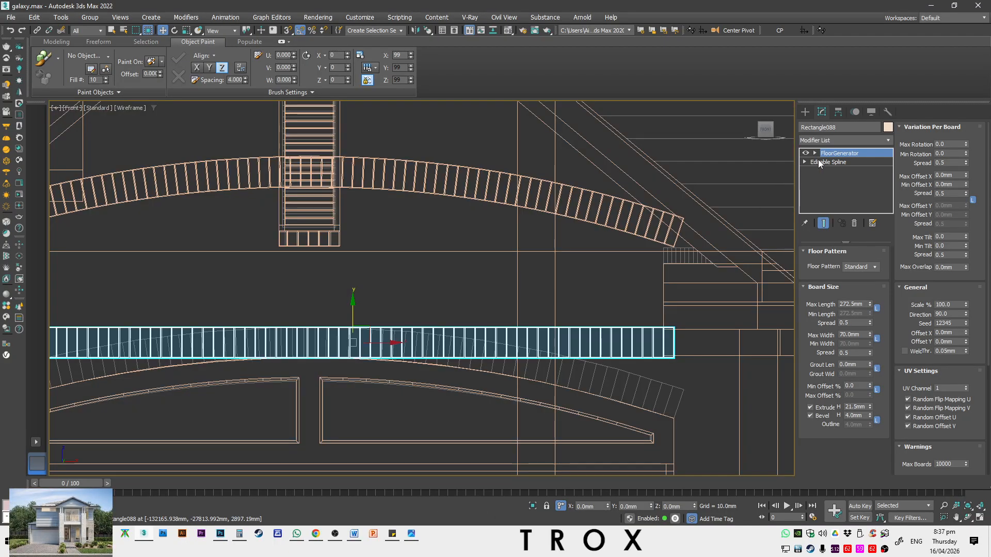
Apply a Bend modifier to the brick row, try an angle of 21.5 on the Z axis, and undo the angle
left_click(838, 140)
key("b")
key("Return")
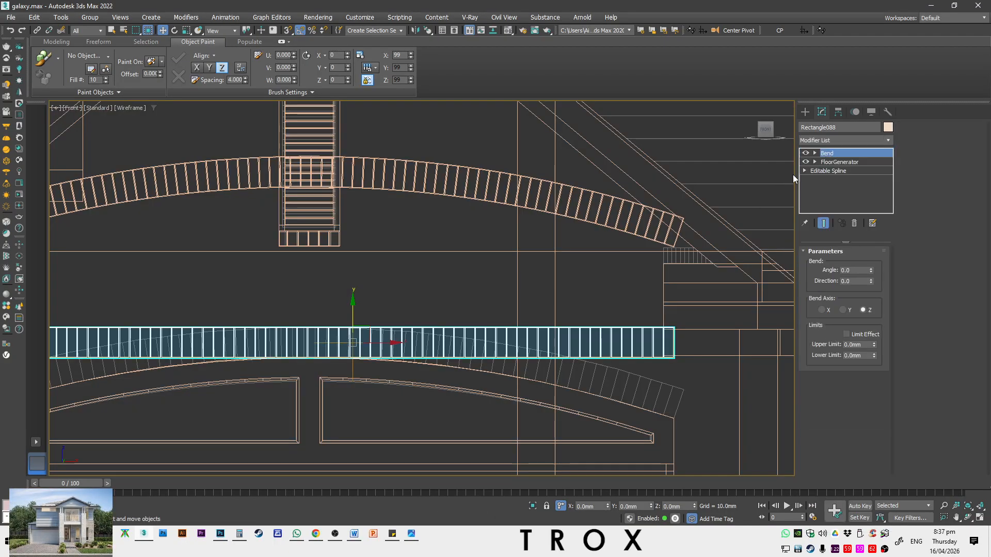
scroll(503, 345, "down", 5)
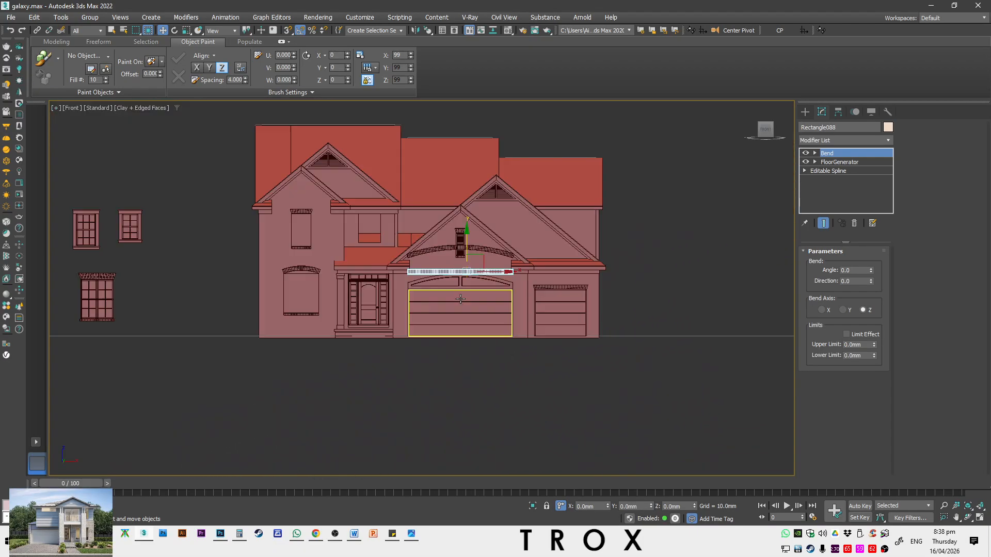
key("z")
left_click_drag(871, 270, 855, 247)
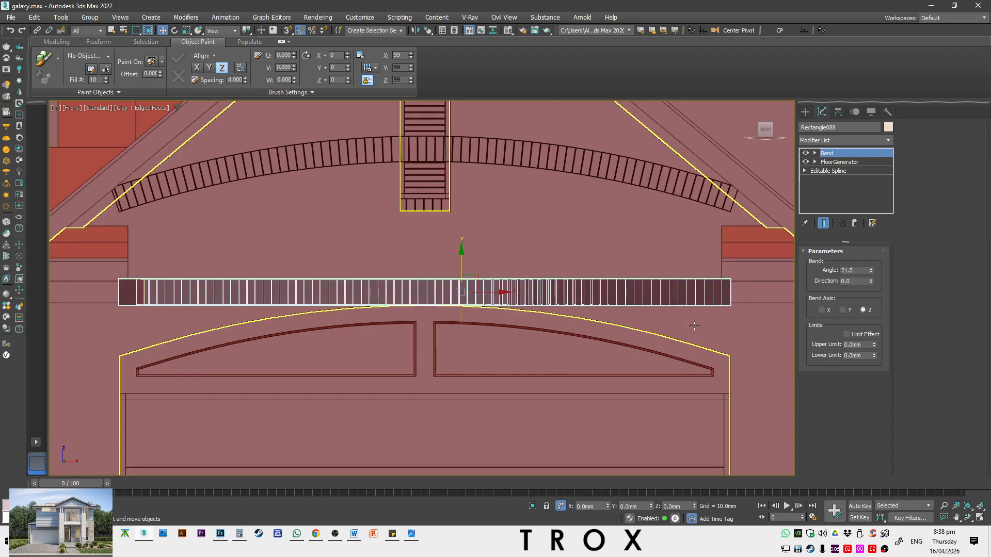
middle_click_drag(504, 295, 498, 314, "alt")
key("ctrl+z")
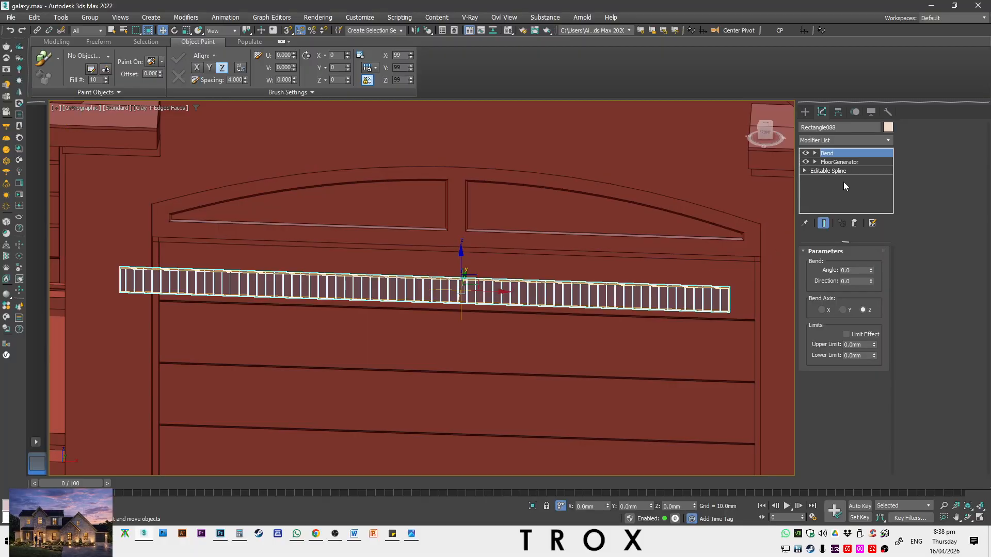
Try bending the brick row along the Y axis up to an angle of 59, and reset the angle to zero
key("t")
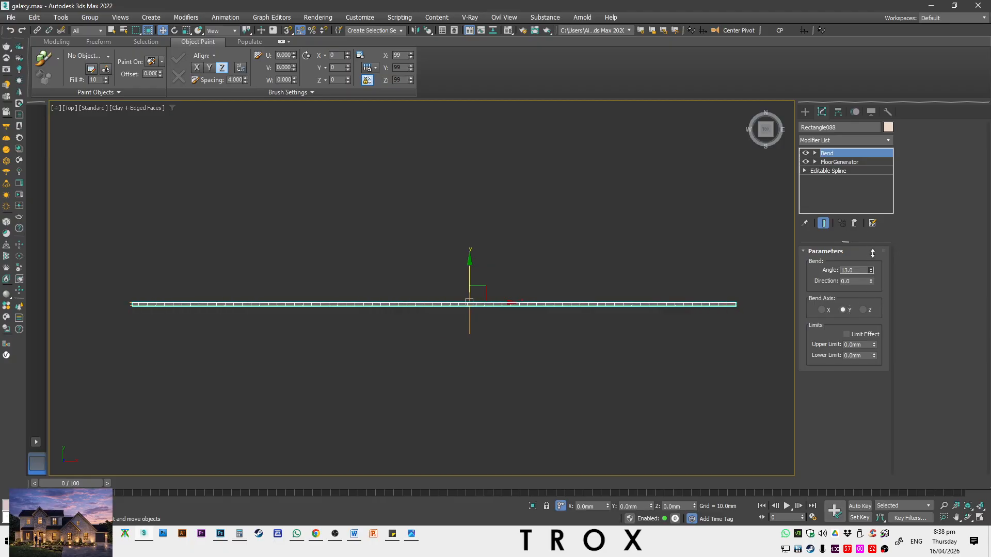
middle_click_drag(500, 345, 500, 263, "alt")
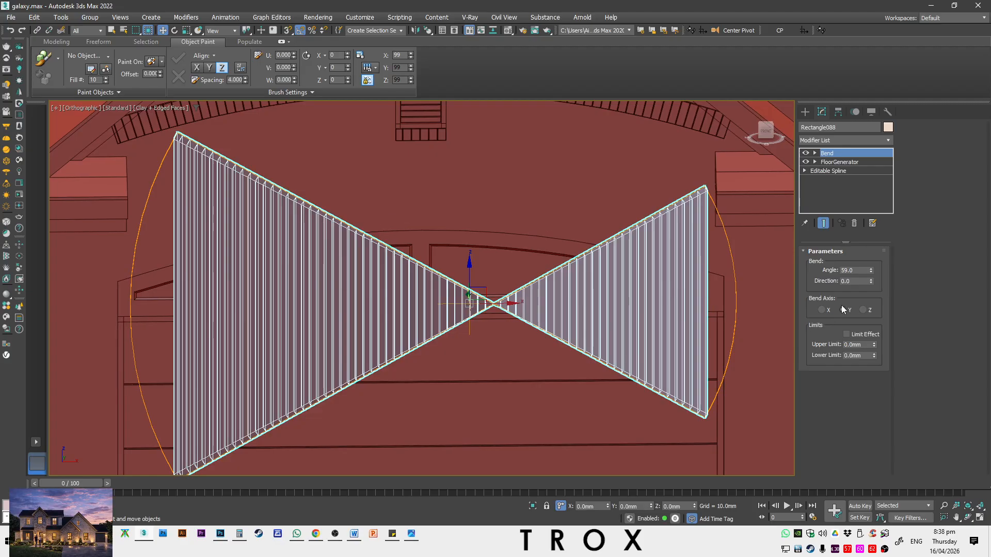
right_click(870, 271)
Switch the Bend axis to X and set the bend angle to 112.5
left_click(827, 310)
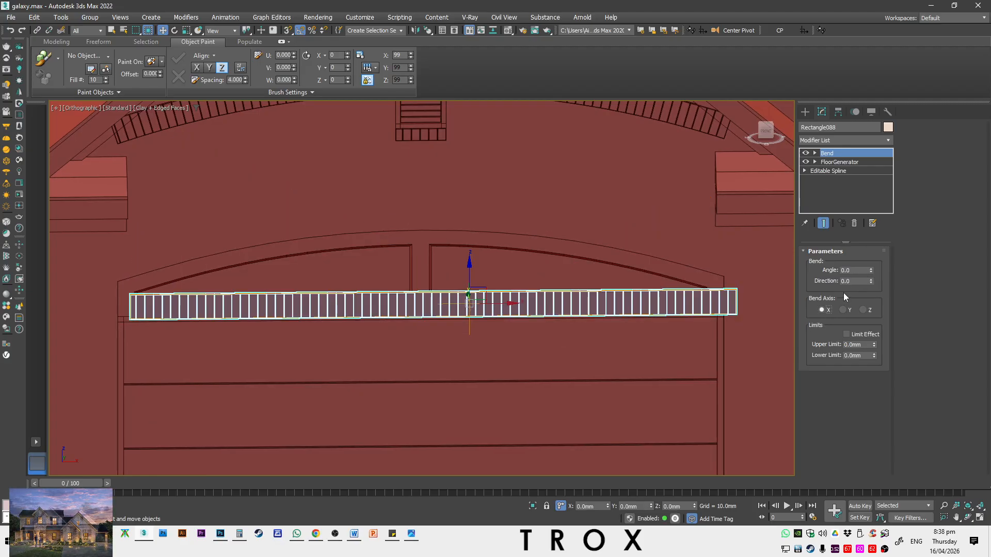
key("t")
left_click_drag(871, 272, 870, 156)
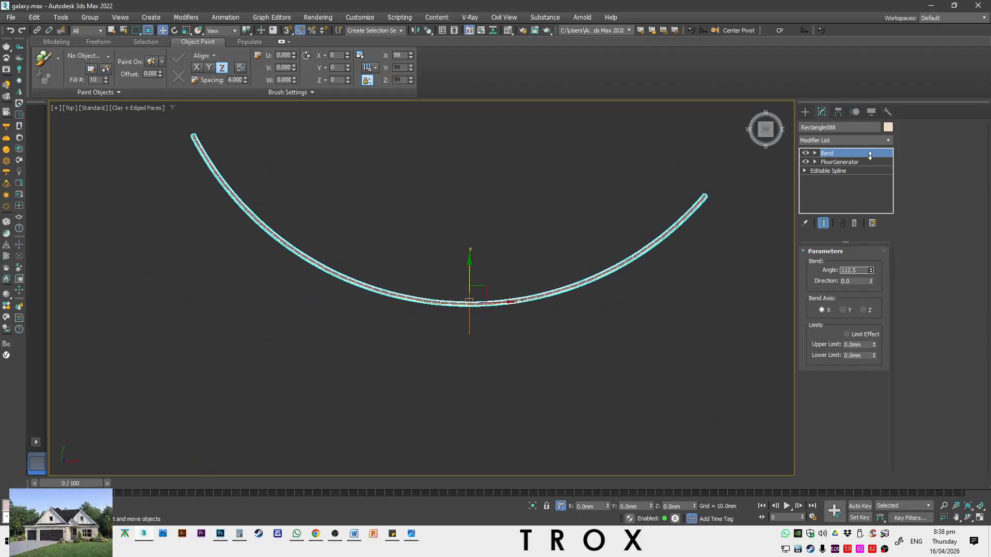
key("f")
key("z")
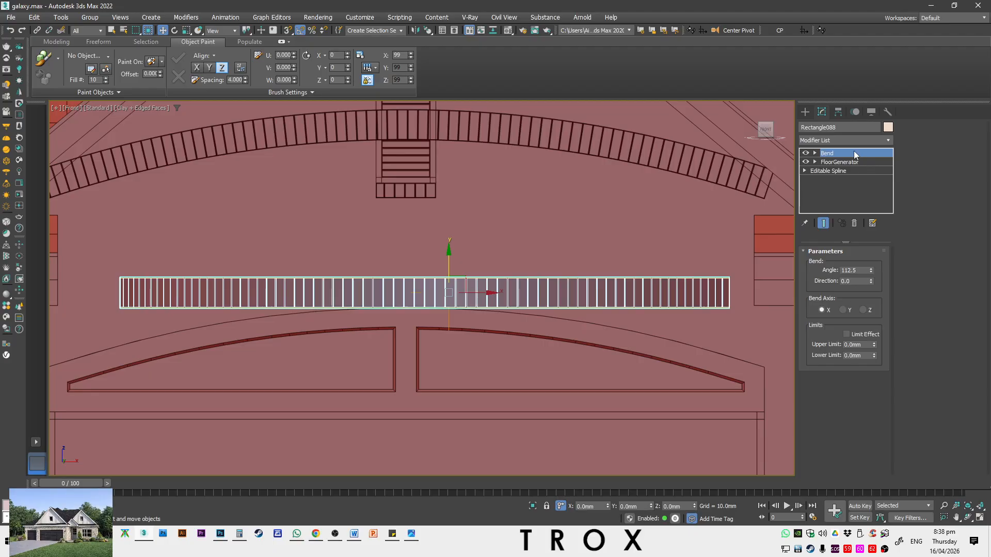
Try to rotate the Bend gizmo so the brick row's curve tilts toward the front plane
left_click(849, 154)
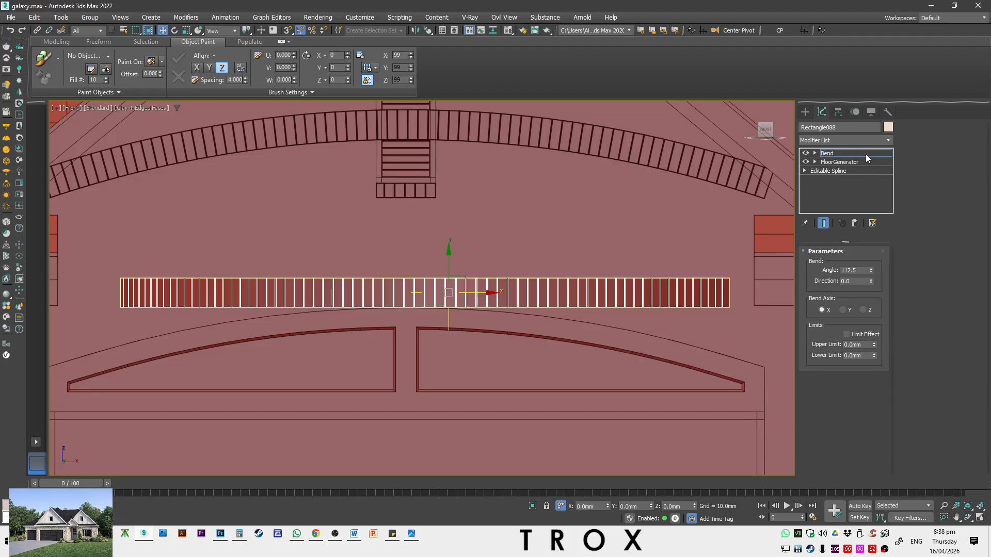
left_click(174, 31)
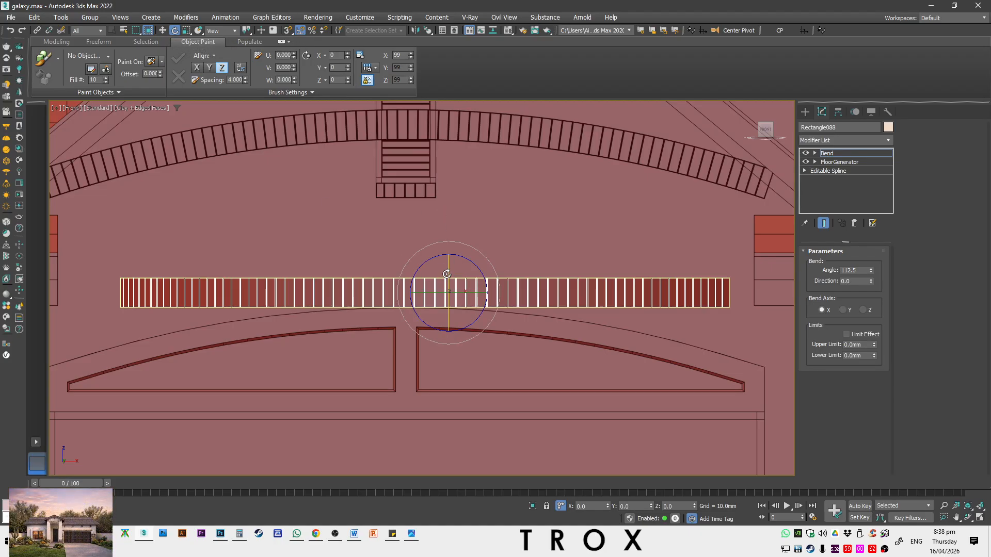
mouse_move(448, 272)
left_mouse_down()
mouse_move(451, 239)
mouse_move(454, 265)
left_mouse_up()
key("p")
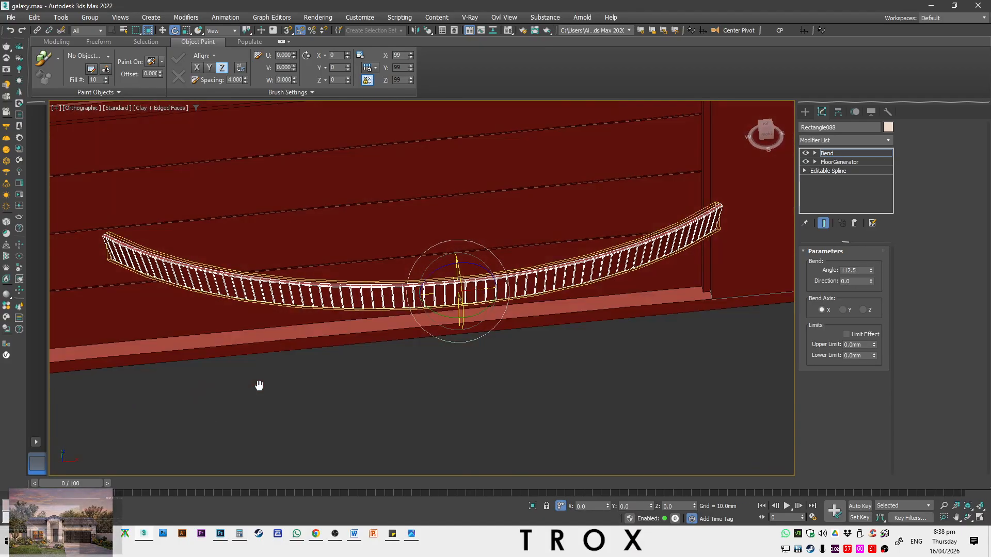
key("t")
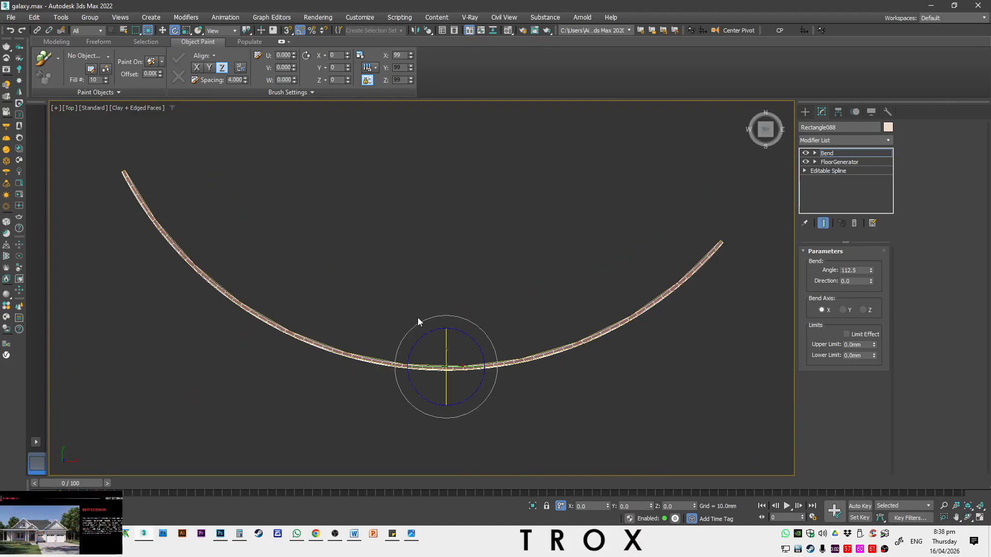
Undo the Bend gizmo rotation and the X-axis bend on the brick row
scroll(418, 318, "down", 5)
key("f")
key("t")
scroll(419, 315, "up", 5)
key("ctrl+z")
key("ctrl+z")
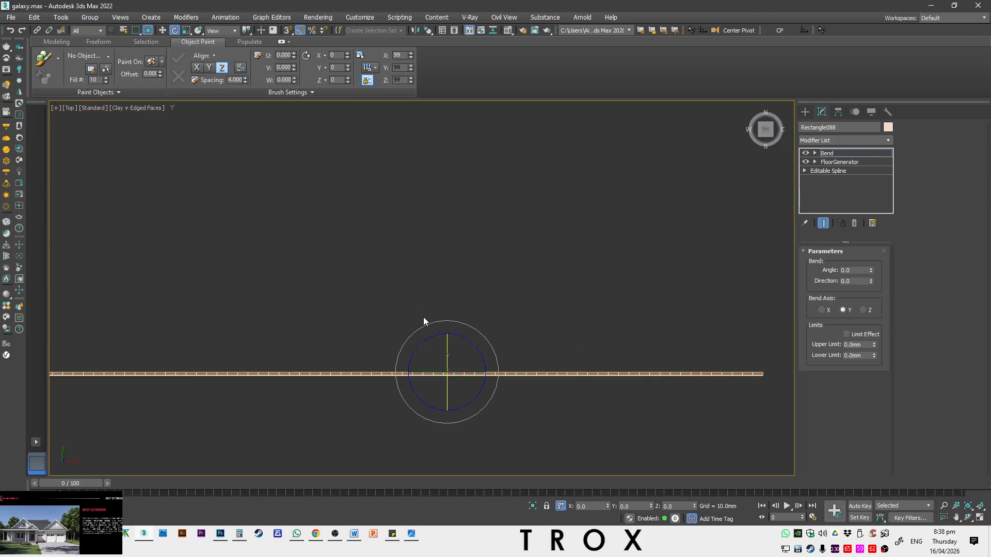
Remove the Bend modifier from the brick row
key("f")
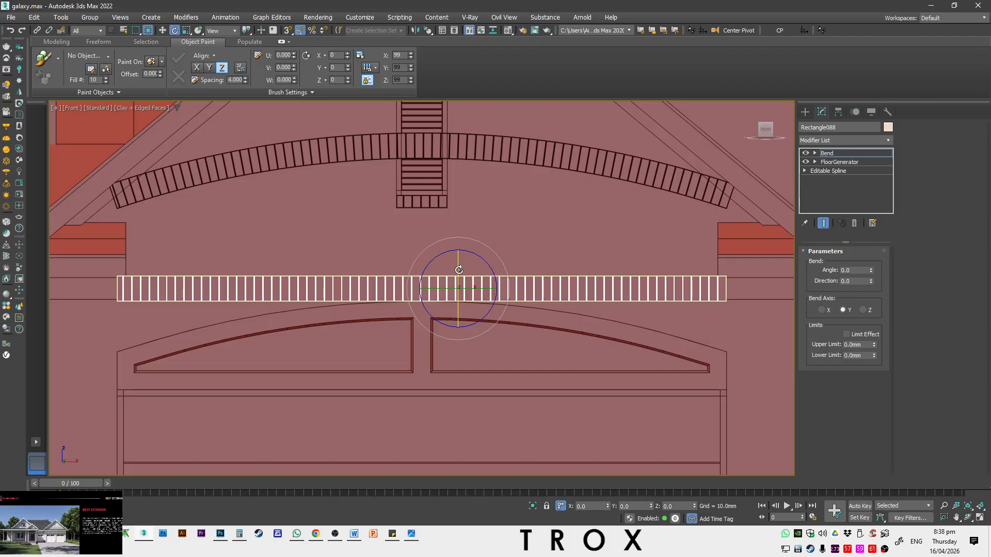
key("w")
scroll(459, 271, "down", 4)
scroll(491, 272, "up", 2)
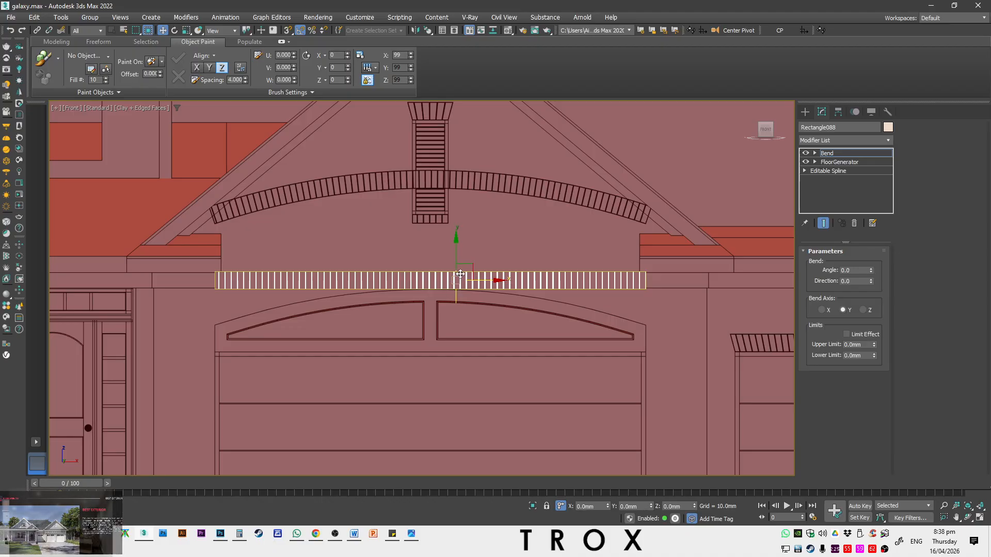
left_click(840, 153)
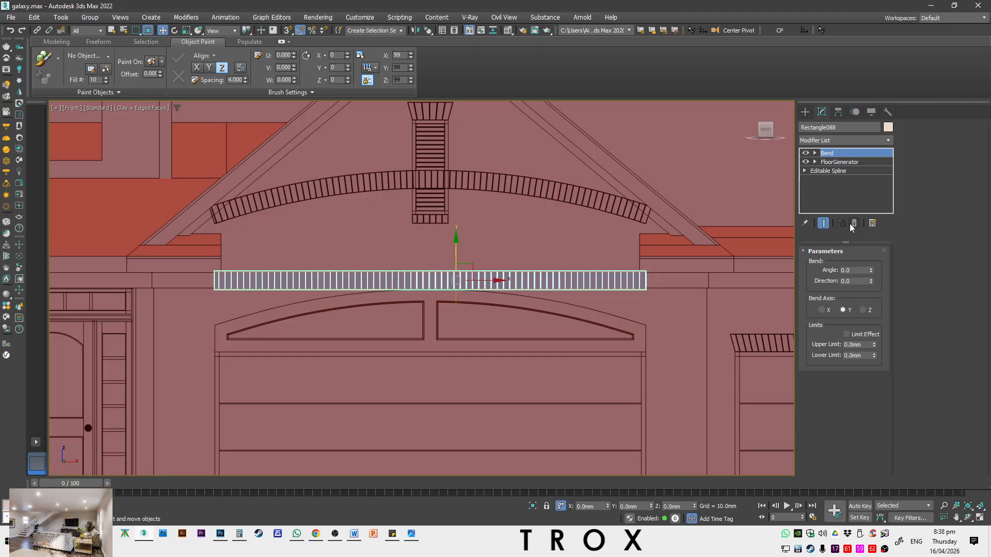
Center the brick row's pivot to the object
left_click(838, 111)
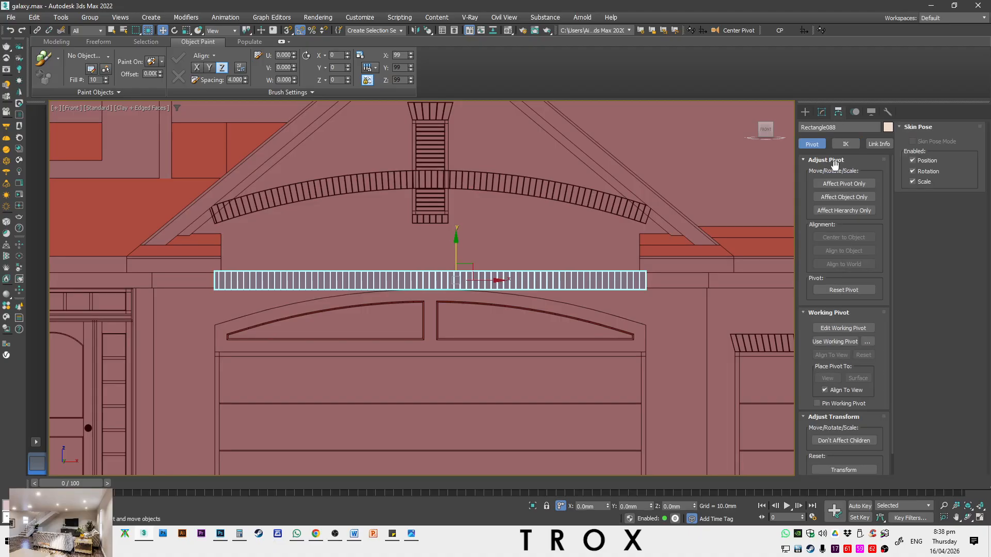
left_click(845, 184)
left_click(843, 237)
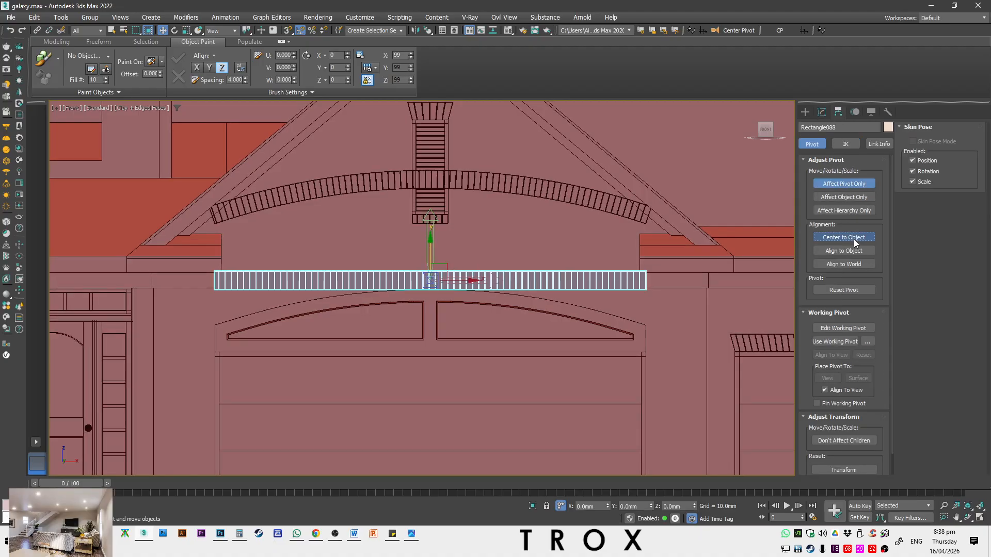
left_click(805, 111)
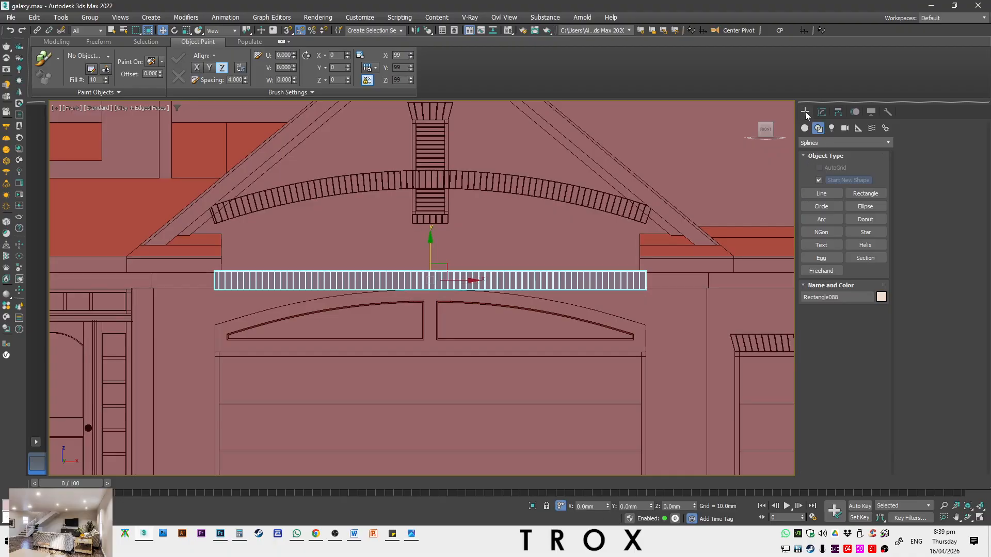
left_click(822, 111)
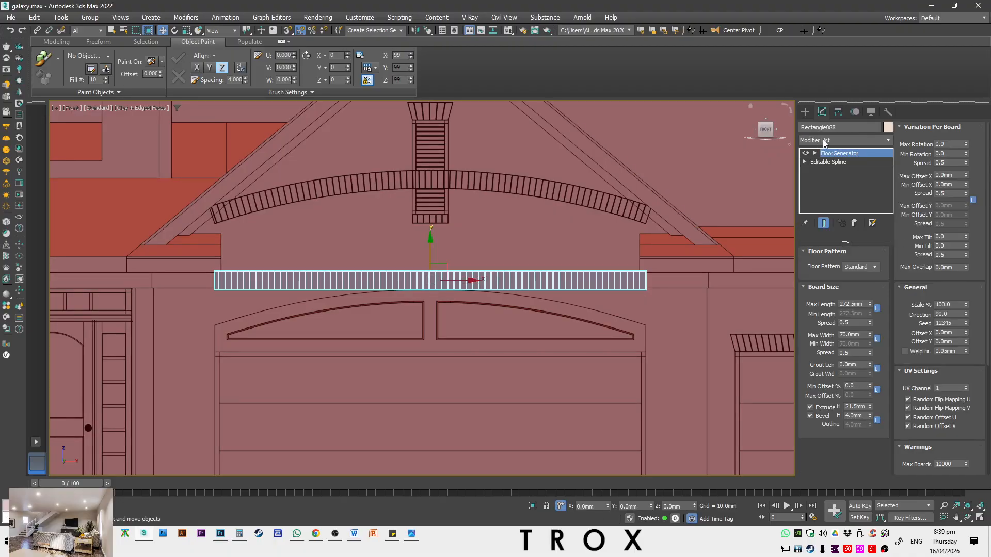
Apply a Bend modifier to the brick row again, with the X axis and an angle of 105
left_click(826, 141)
key("b")
left_click(815, 152)
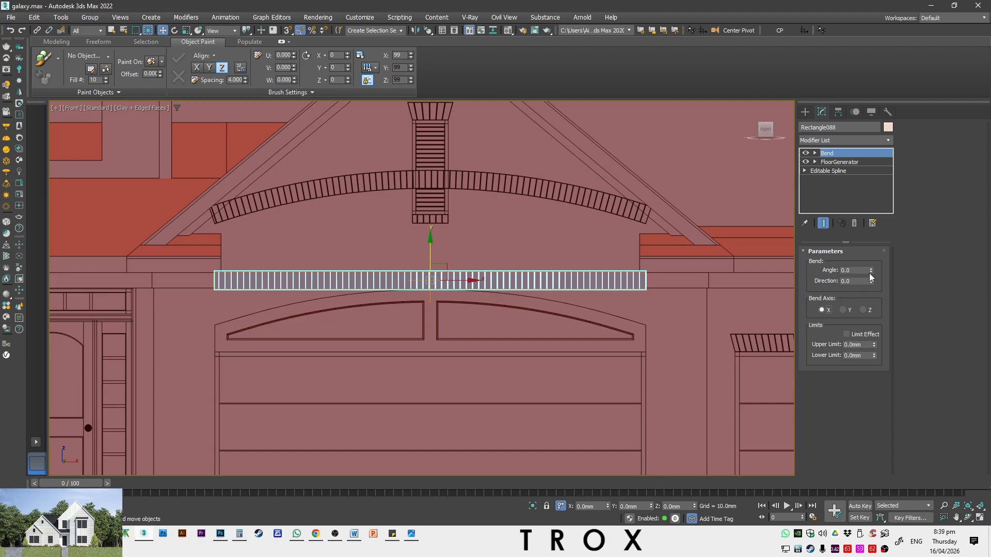
left_click_drag(871, 272, 885, 166)
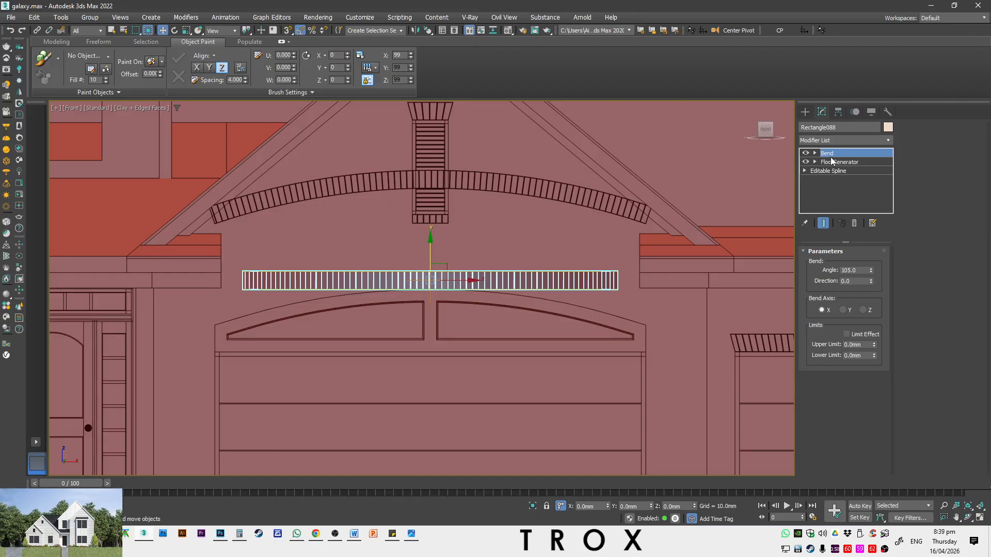
Rotate the Bend gizmo about its X axis until the brick row arches upward in the front plane
left_click(833, 162)
key("e")
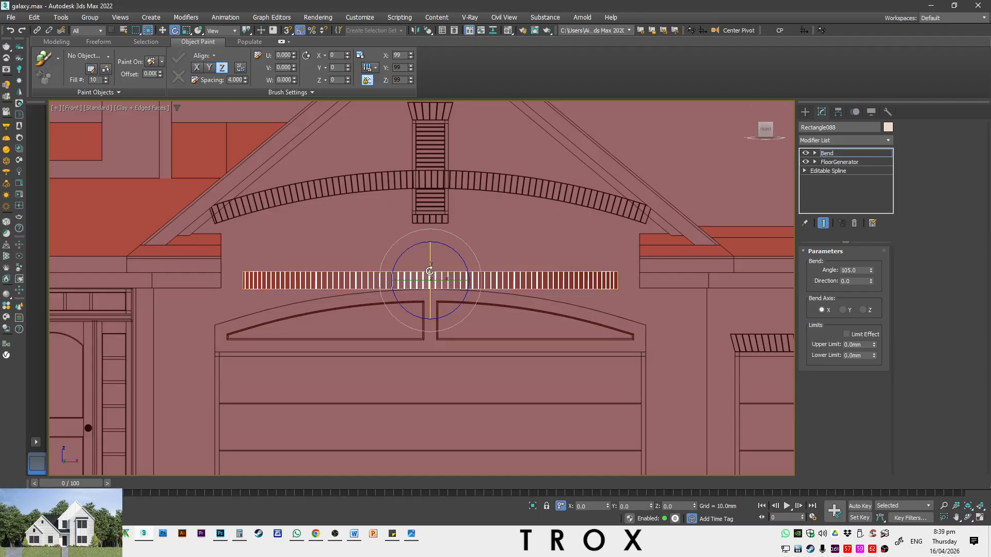
left_click_drag(429, 271, 427, 262)
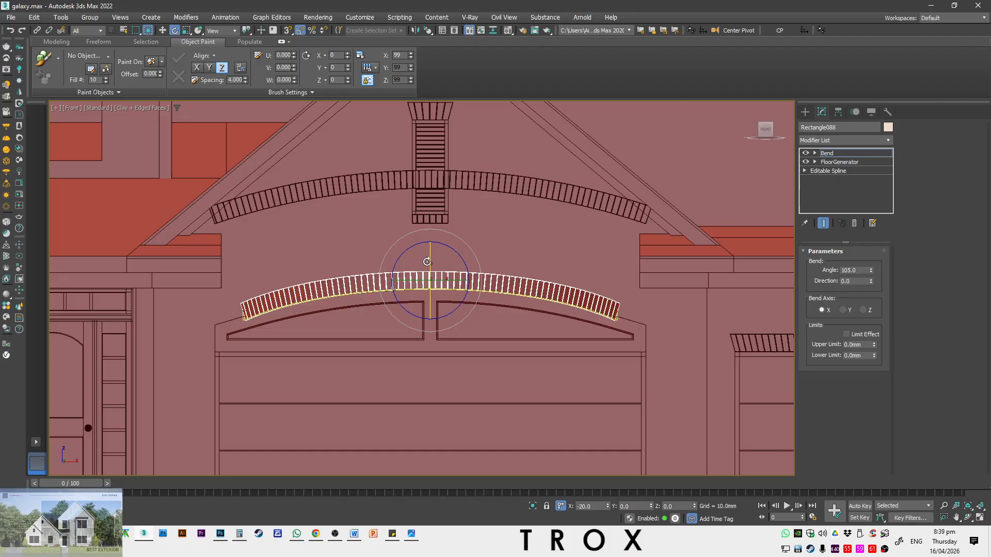
key("ctrl+z")
middle_click_drag(424, 270, 435, 323, "alt")
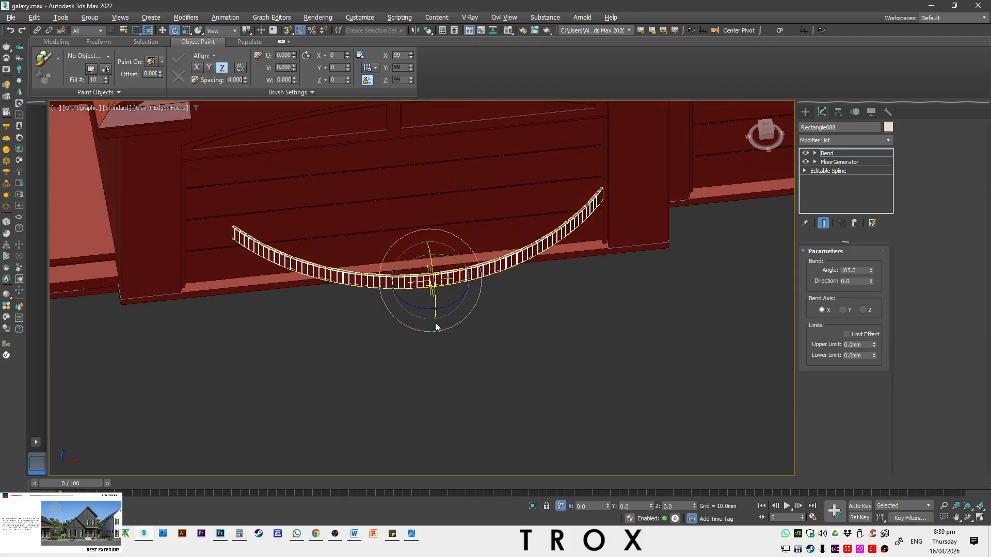
key("t")
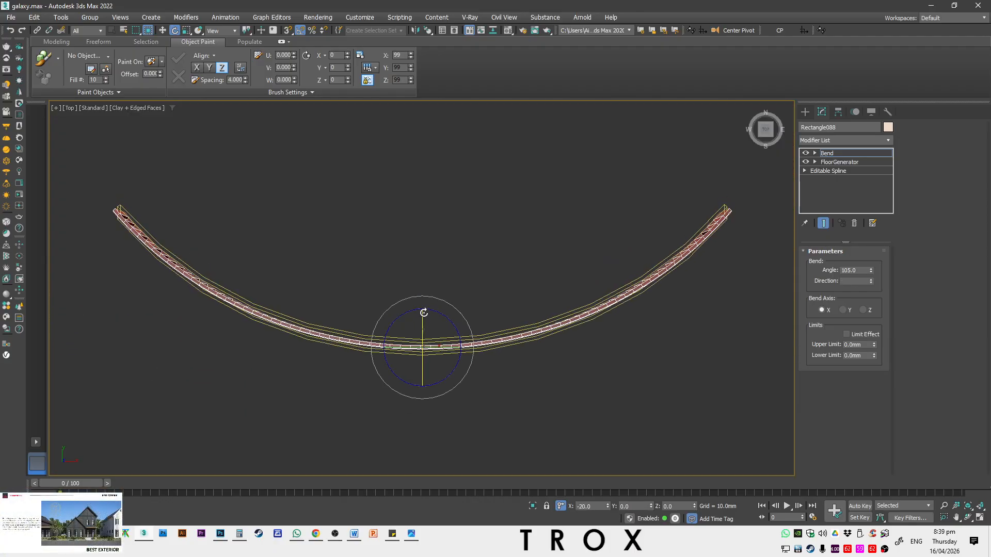
left_click_drag(424, 313, 428, 278)
key("f")
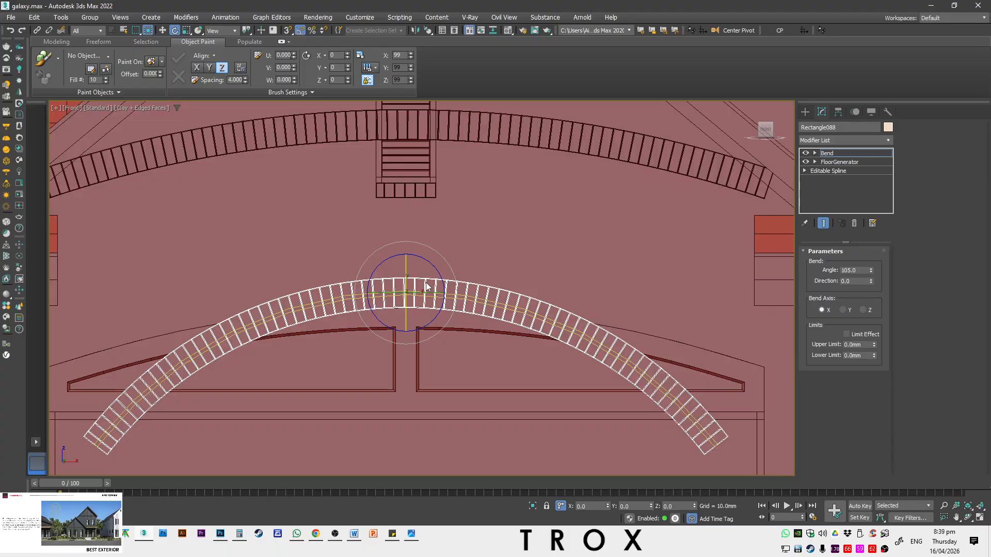
Reduce the Bend angle to 36 so the brick row follows the curve of the large garage door's arch
key("w")
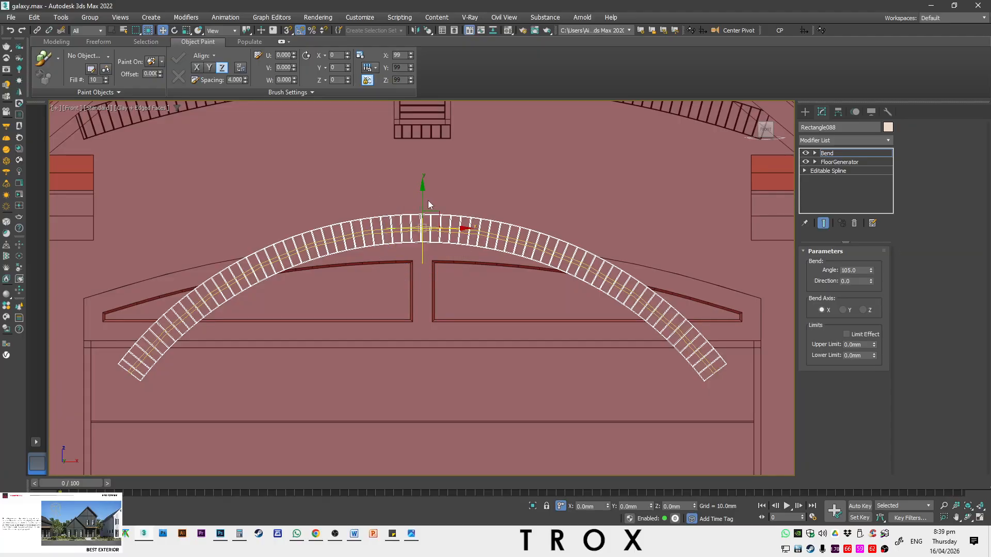
left_click_drag(871, 270, 860, 341)
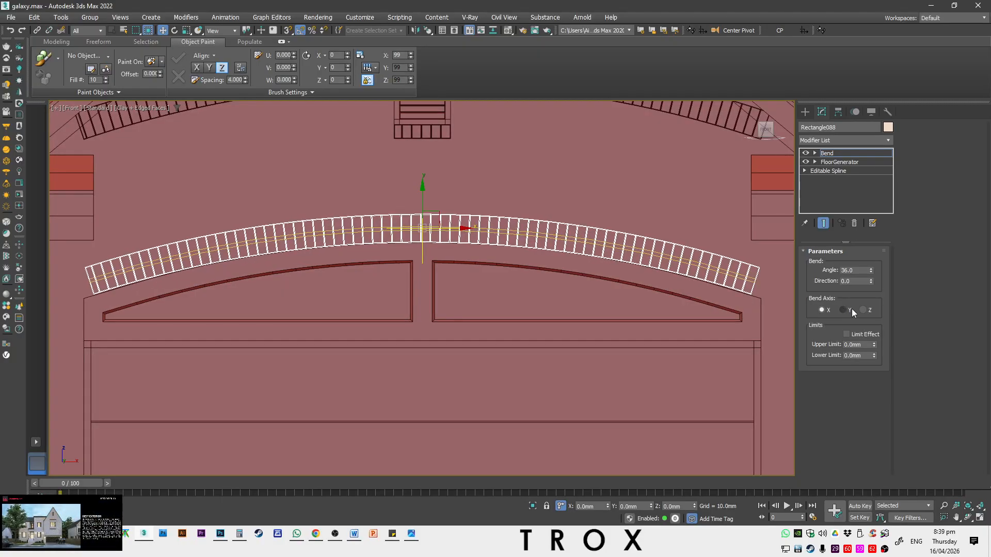
scroll(777, 303, "up", 5)
key("F3")
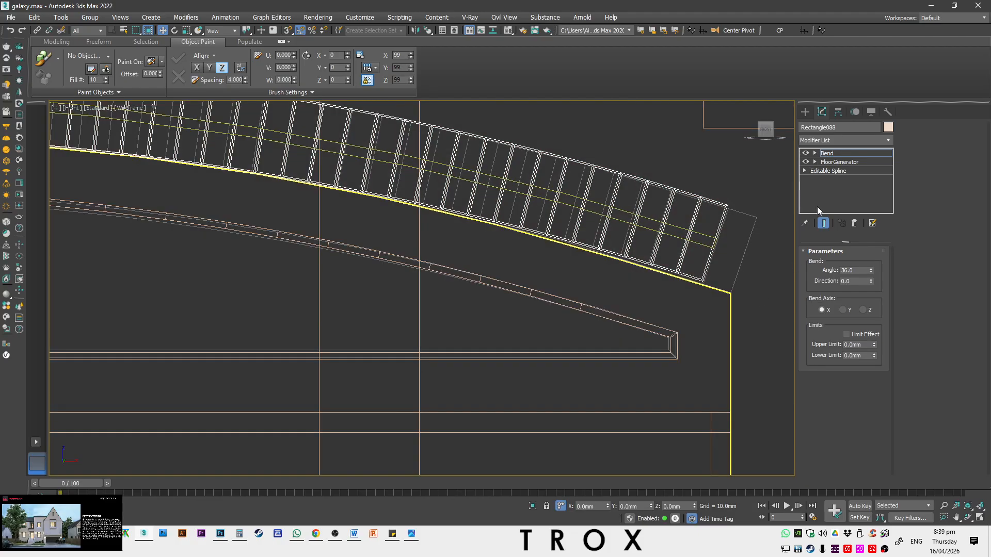
Snap the two right-end vertices of the brick row's spline so the last brick lines up with the large garage arch's right corner
left_click(843, 172)
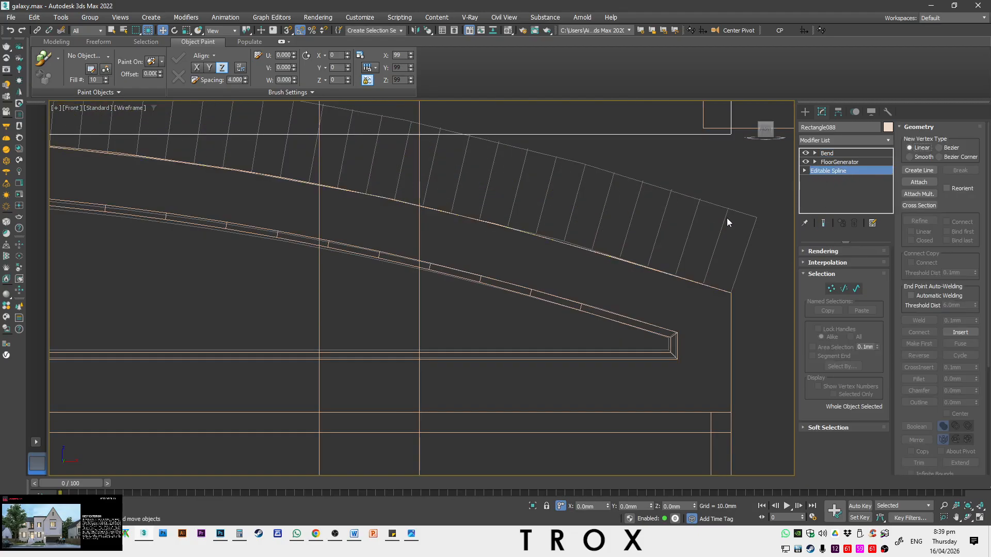
scroll(668, 265, "down", 4)
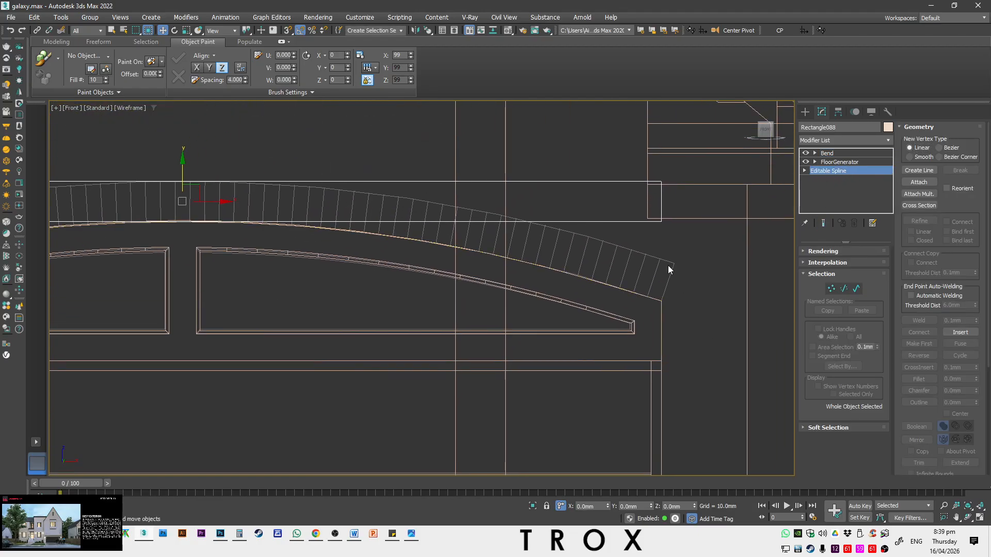
left_click(827, 227)
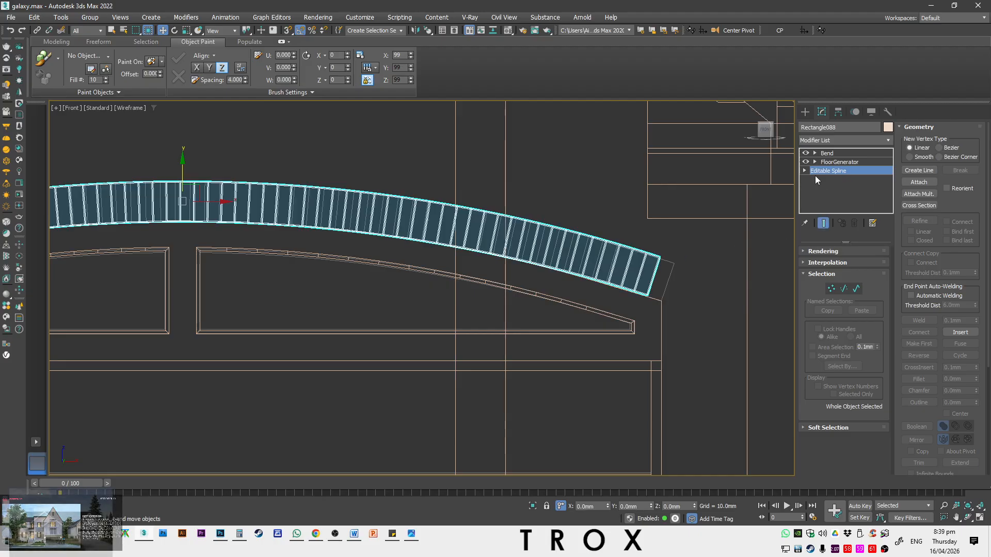
left_click(832, 290)
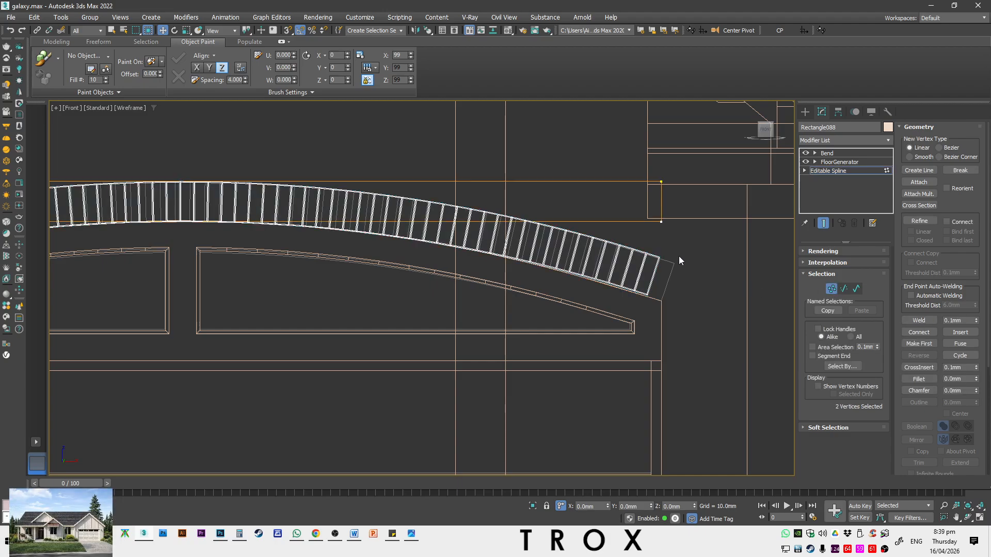
left_click_drag(649, 250, 649, 248)
scroll(674, 186, "up", 2)
left_click_drag(678, 173, 701, 171)
scroll(661, 354, "up", 5)
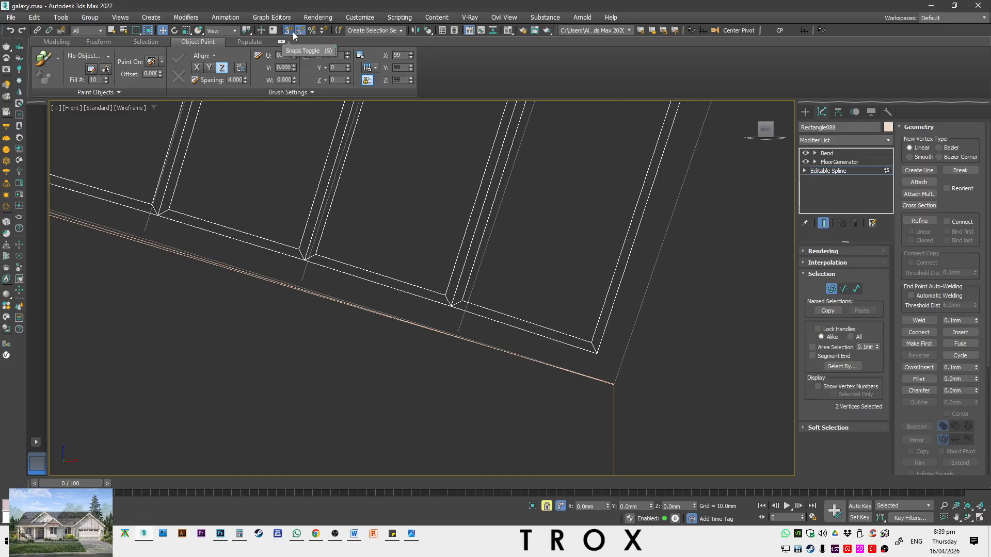
left_click_drag(585, 370, 613, 386)
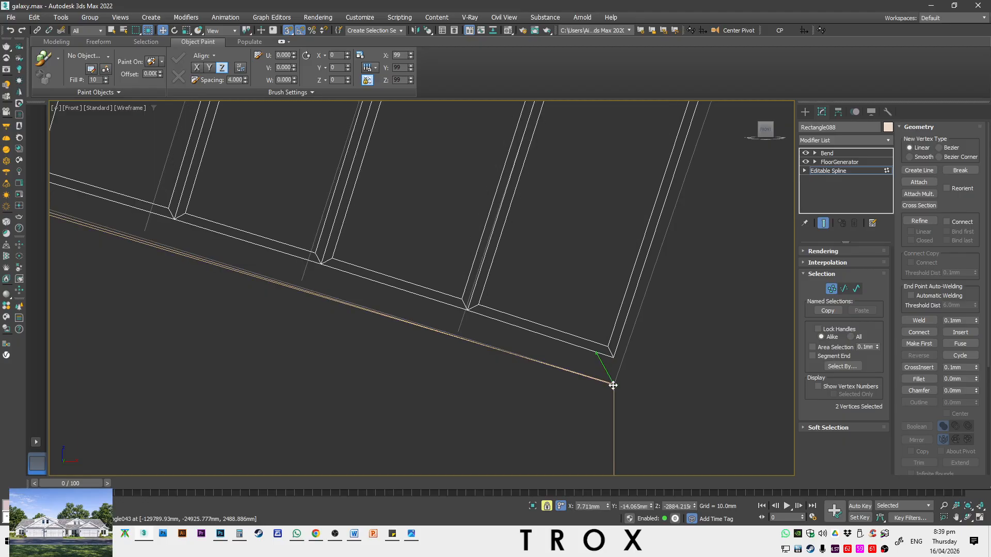
key("space")
key("s")
Snap the two left-end vertices of the brick row's spline so the first brick lines up with the arch's left corner
scroll(606, 374, "down", 10)
scroll(284, 378, "up", 4)
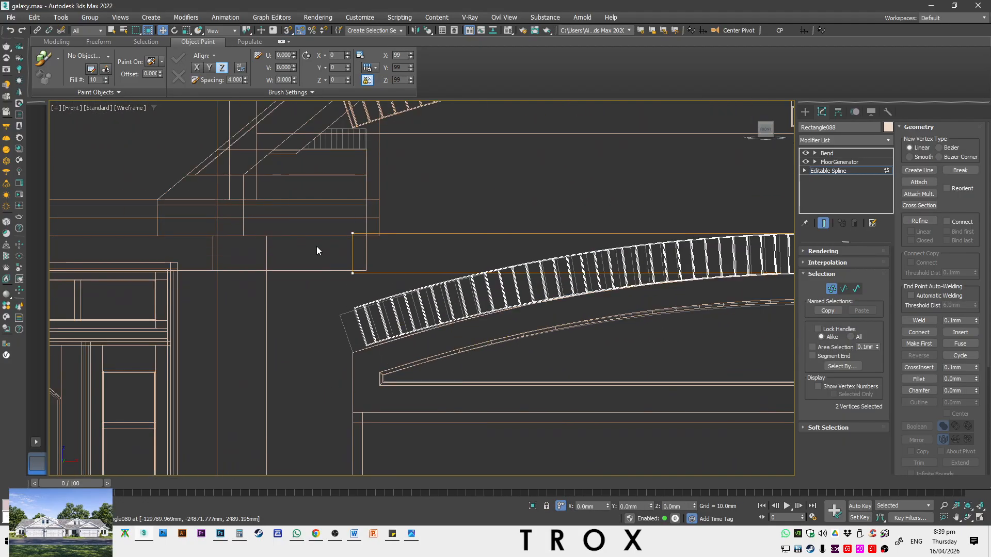
scroll(361, 351, "up", 8)
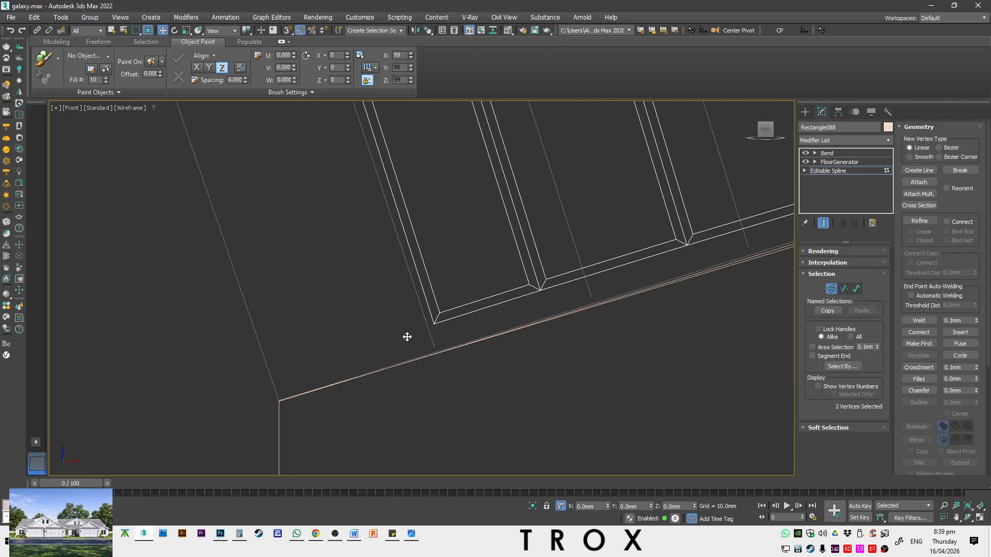
key("s")
left_click_drag(434, 327, 335, 381)
scroll(342, 351, "down", 5)
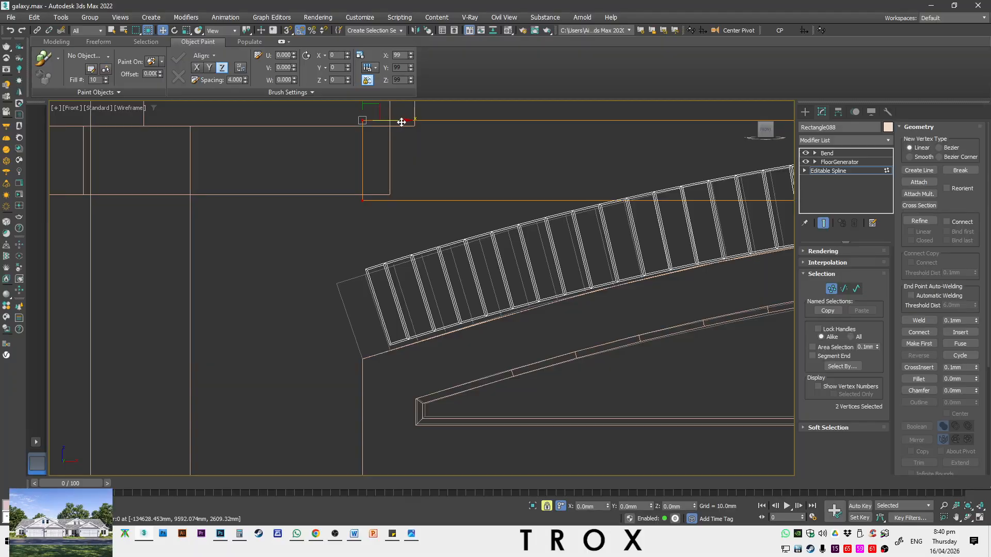
scroll(397, 381, "up", 5)
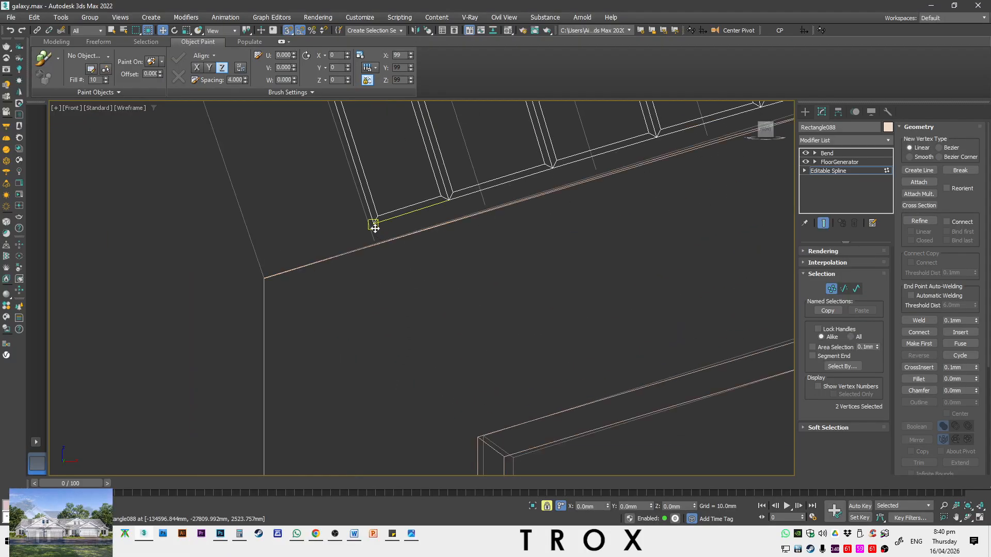
left_click_drag(371, 222, 268, 277)
scroll(268, 278, "down", 6)
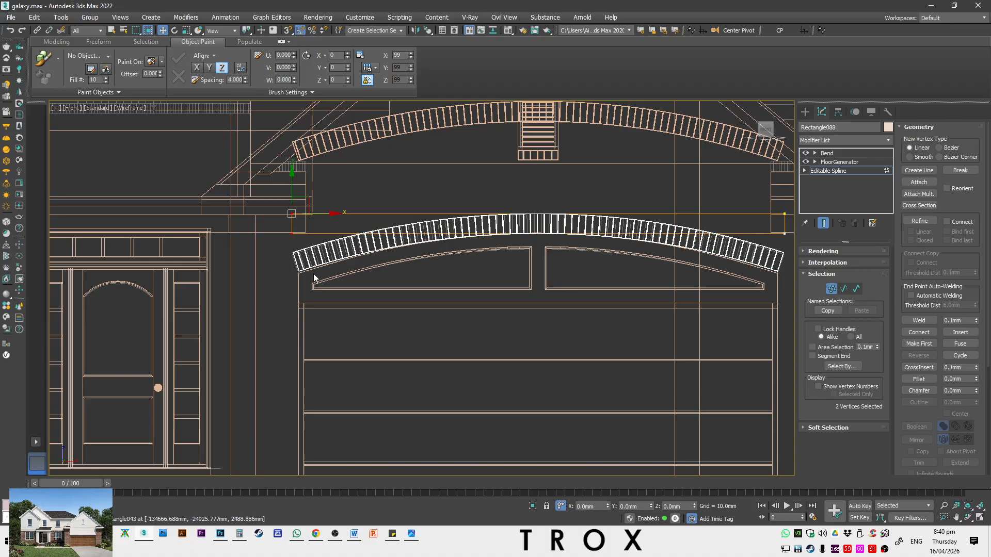
Set the brick row's Bend angle to 37.5 so its lower edge meets the garage arch's end corner
scroll(430, 267, "up", 6)
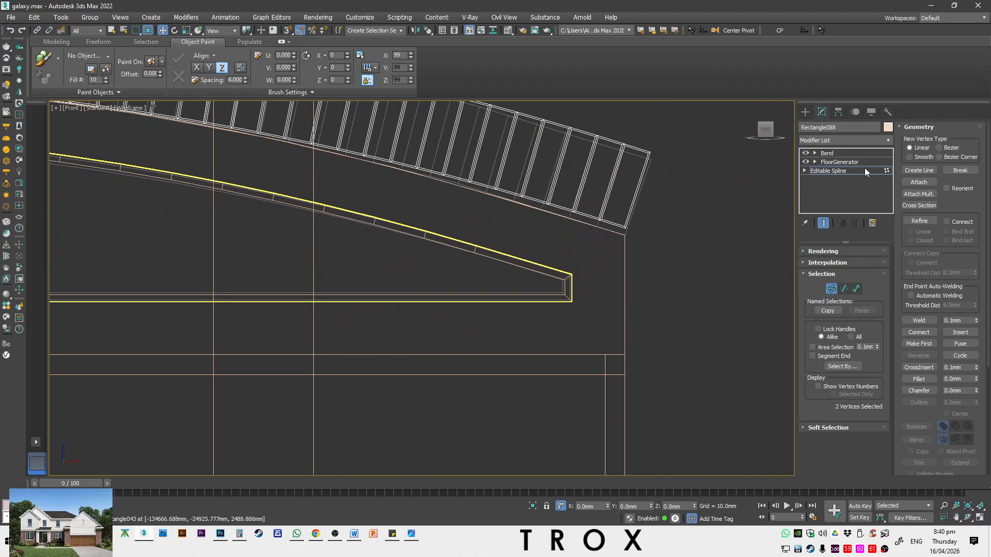
left_click(863, 169)
left_click(838, 152)
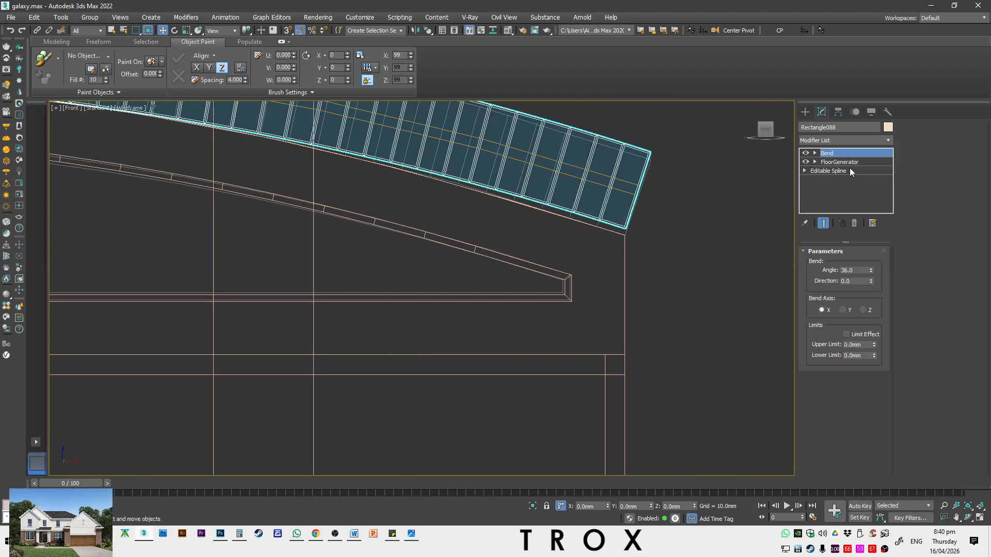
left_click(872, 269)
left_click(872, 268)
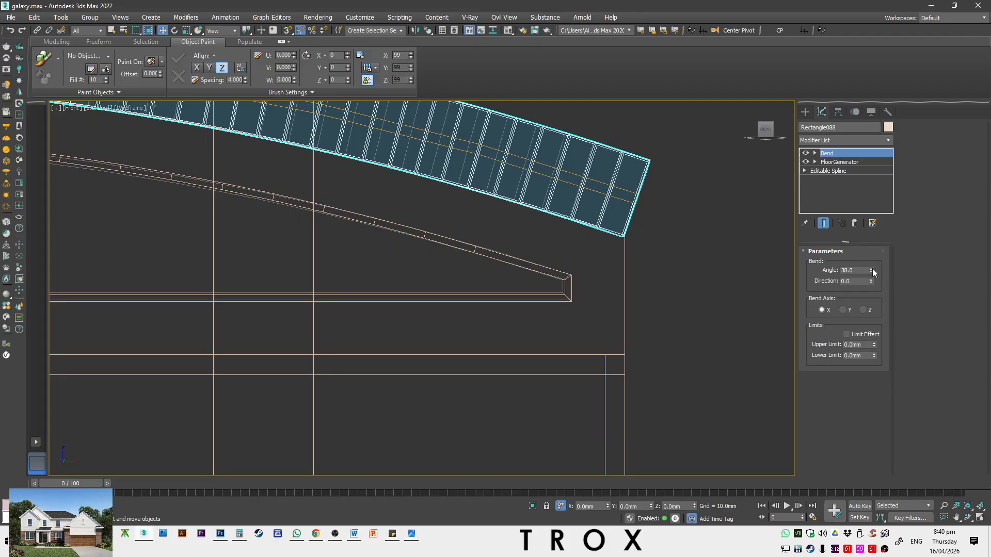
scroll(654, 232, "up", 3)
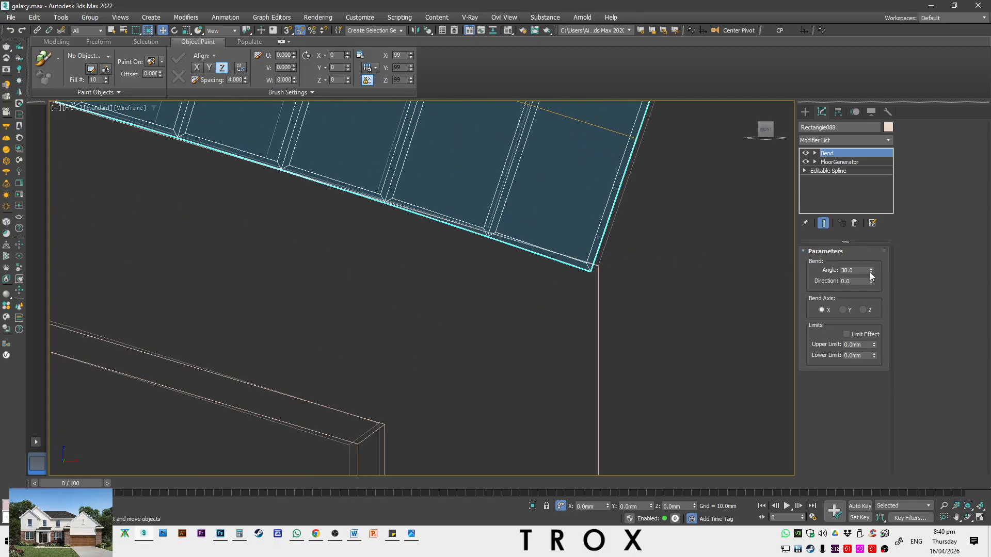
mouse_move(872, 271)
left_mouse_down()
mouse_move(872, 260)
mouse_move(873, 271)
left_mouse_up()
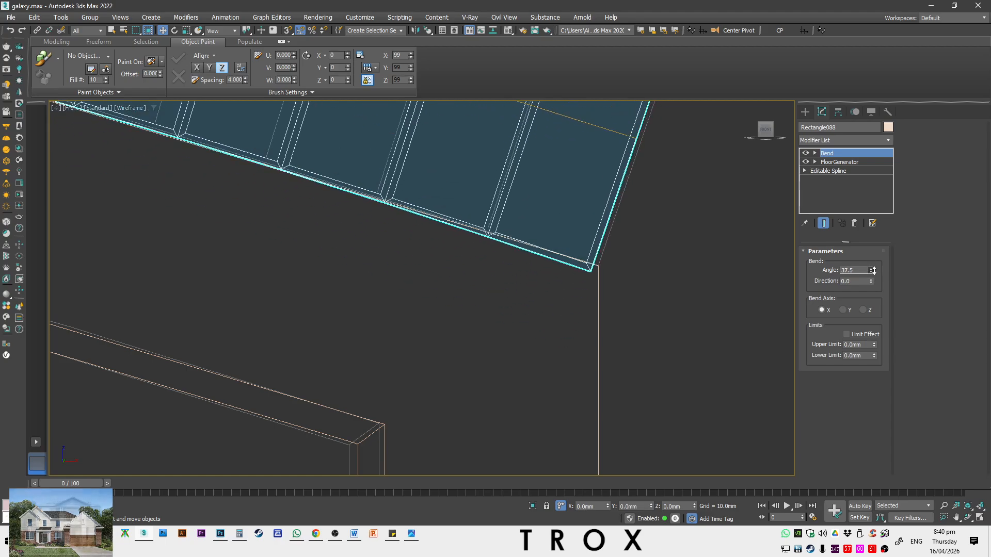
scroll(751, 246, "down", 3)
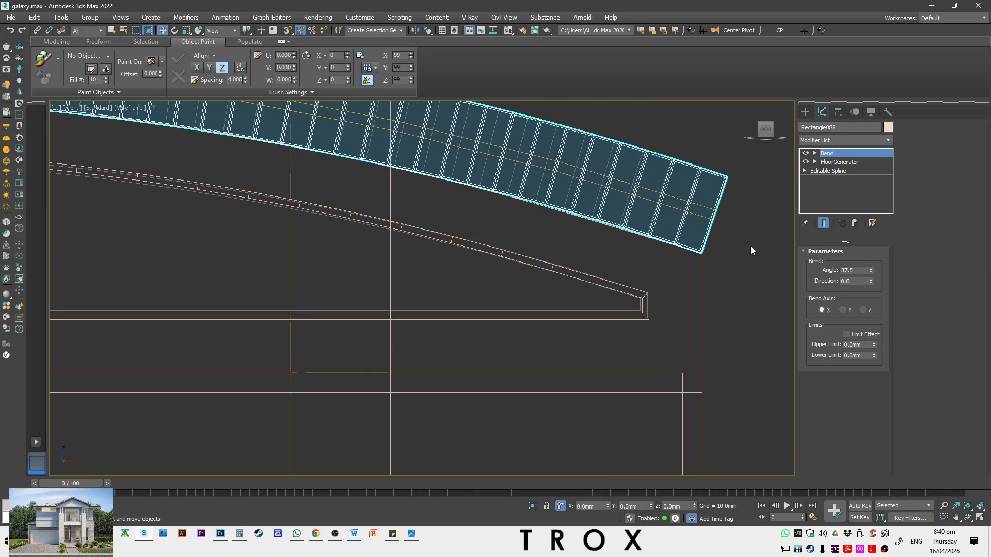
Readjust the spline's right-end vertices so the bent brick row ends exactly at the arch's right corner
left_click(837, 170)
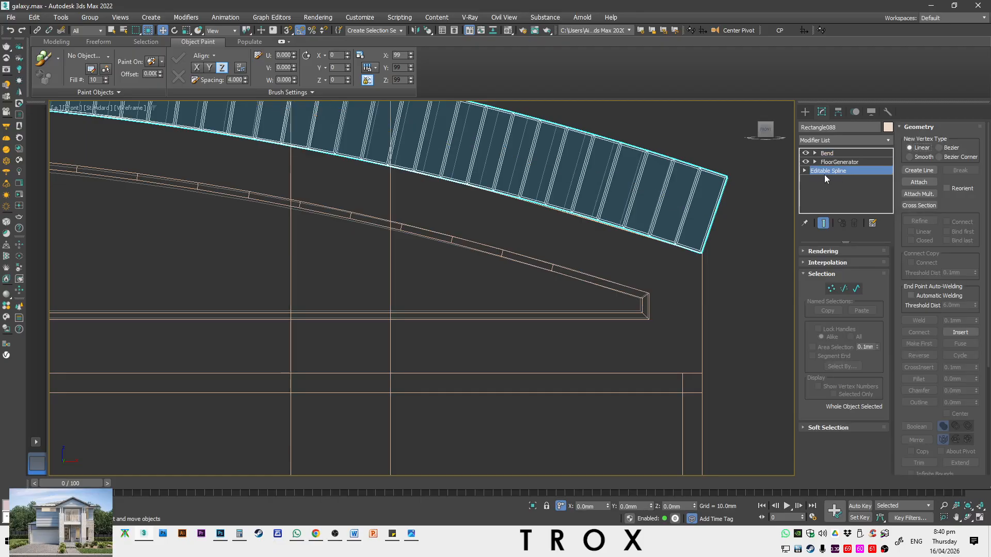
left_click(828, 289)
scroll(740, 261, "down", 3)
scroll(700, 160, "up", 4)
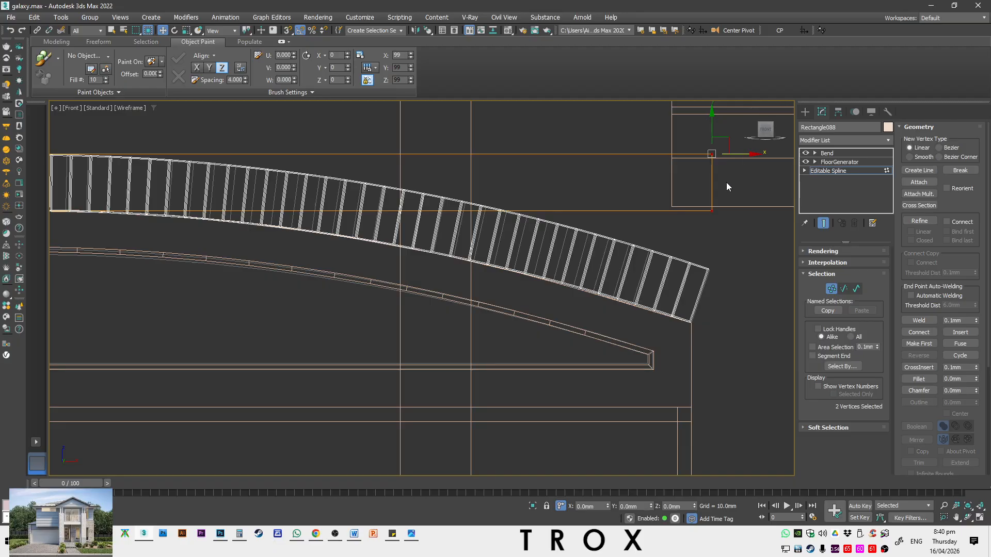
scroll(741, 334, "up", 5)
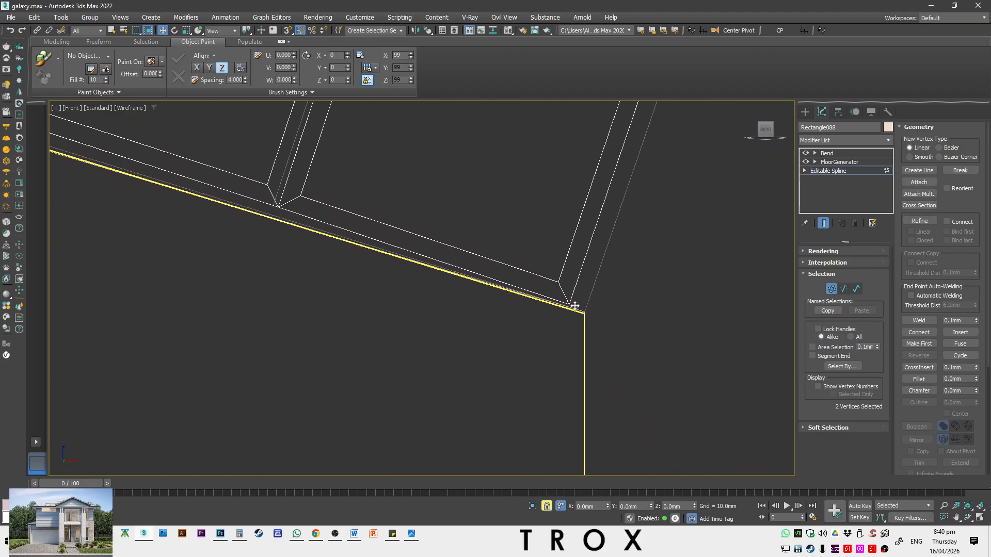
Readjust the spline's left-end vertices to the arch's left corner, then finish vertex editing and return to the Bend modifier
scroll(578, 305, "down", 8)
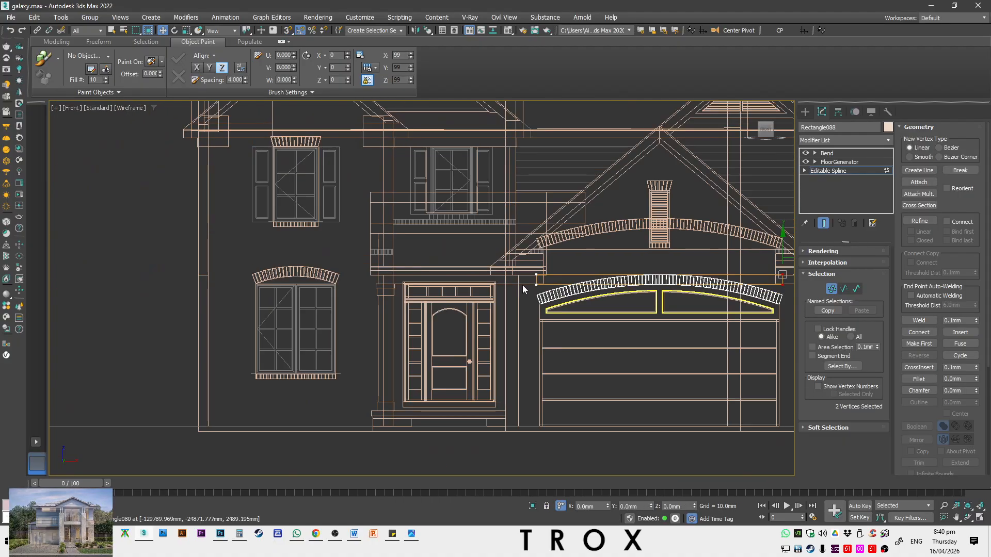
left_click_drag(516, 332, 516, 333)
scroll(542, 308, "up", 5)
scroll(537, 290, "up", 5)
key("s")
key("space")
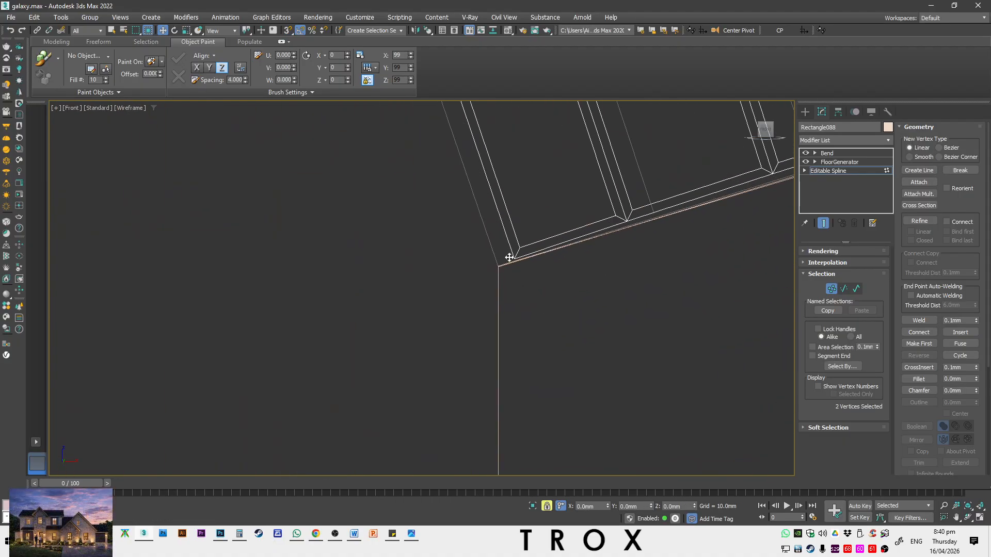
left_click_drag(509, 259, 503, 261)
key("1")
scroll(497, 250, "down", 10)
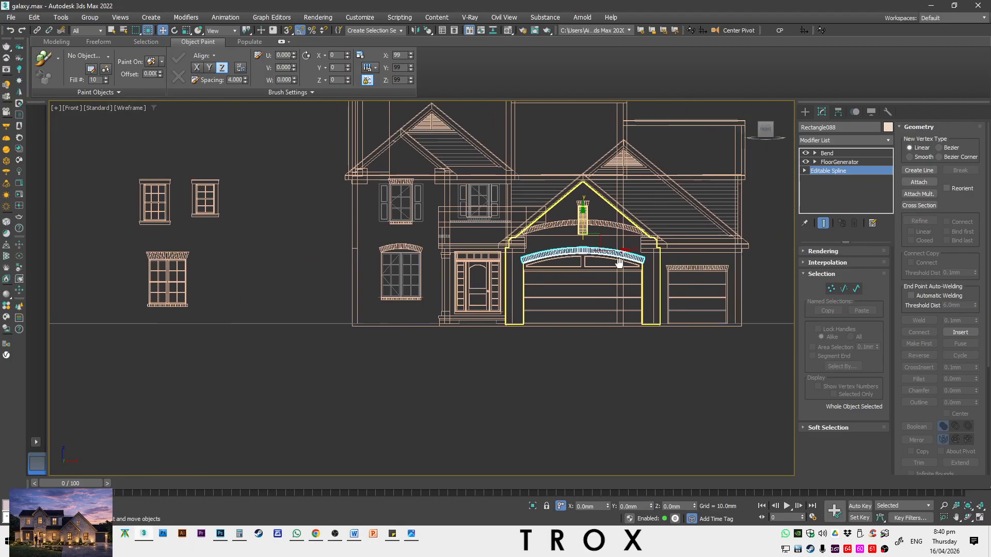
middle_click_drag(656, 267, 429, 328)
scroll(429, 328, "up", 4)
scroll(237, 281, "up", 3)
middle_click_drag(350, 316, 725, 313)
scroll(724, 314, "down", 6)
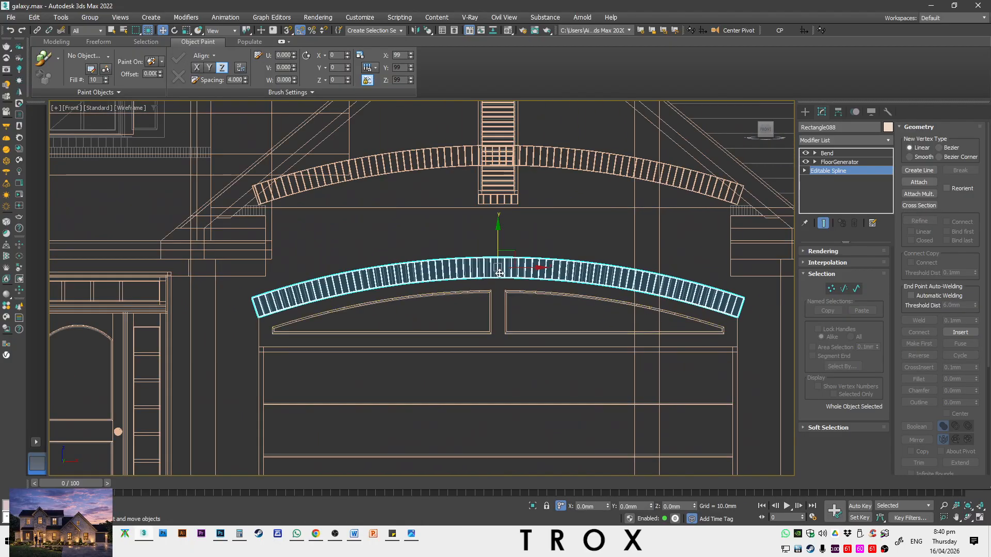
left_click(854, 154)
Show the model shaded and isolate the brick arch together with the gabled wall around the large garage door
key("F3")
scroll(635, 203, "down", 4)
mouse_move(445, 206)
middle_mouse_down("alt")
mouse_move(507, 235)
mouse_move(529, 183)
middle_mouse_up("alt")
left_click(541, 185, "ctrl")
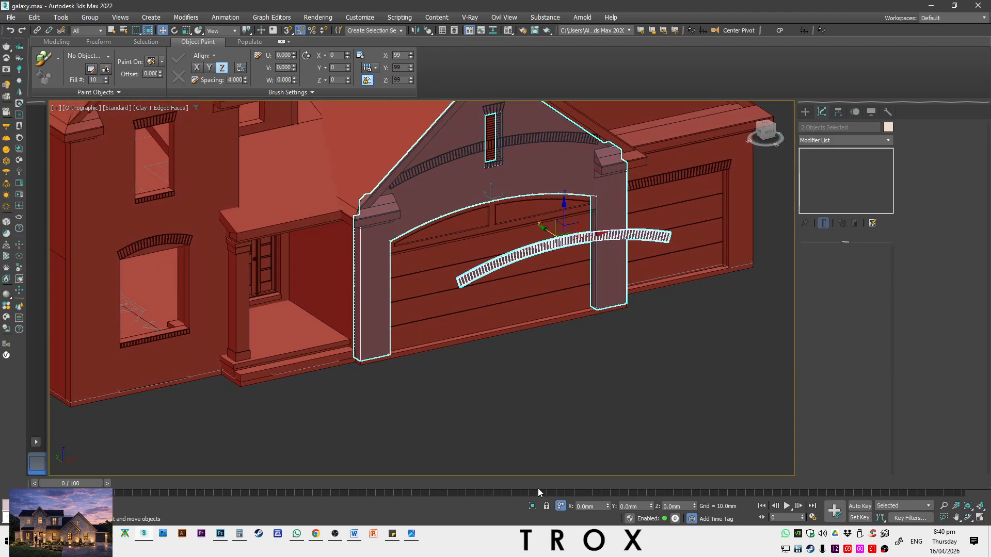
left_click(534, 506)
Move the brick arch in the top view and snap it onto the front face of the gabled garage wall
left_click(554, 341)
left_click(553, 321)
key("t")
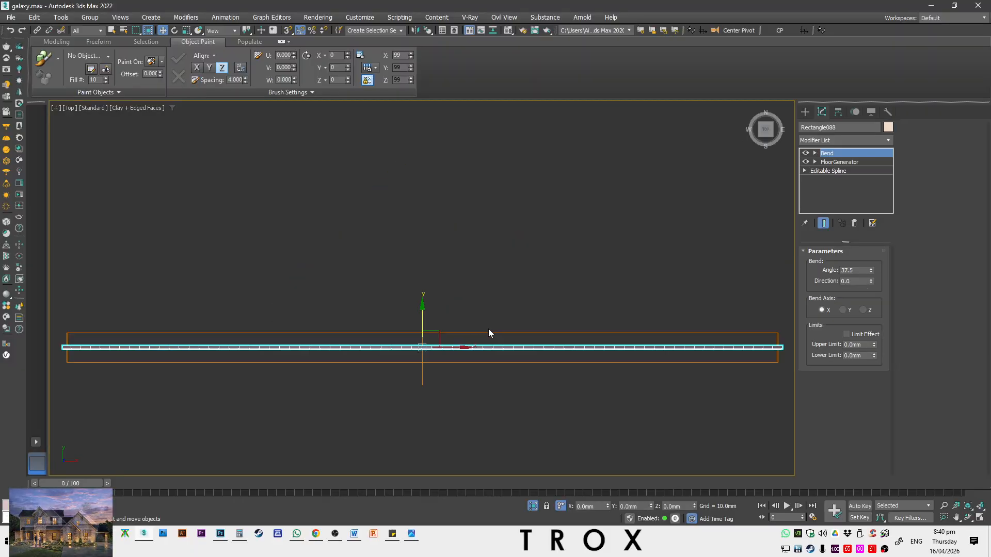
middle_click_drag(488, 330, 480, 307, "alt")
scroll(480, 313, "down", 8)
key("t")
scroll(485, 316, "down", 7)
left_click_drag(476, 286, 481, 230)
scroll(418, 253, "up", 6)
key("space")
scroll(425, 277, "up", 3)
key("s")
left_click_drag(430, 279, 436, 259)
middle_click_drag(436, 259, 461, 251, "alt")
left_click(461, 248)
Exit isolation and delete the spare brick arch crossing the gable above the large garage door
scroll(534, 299, "down", 5)
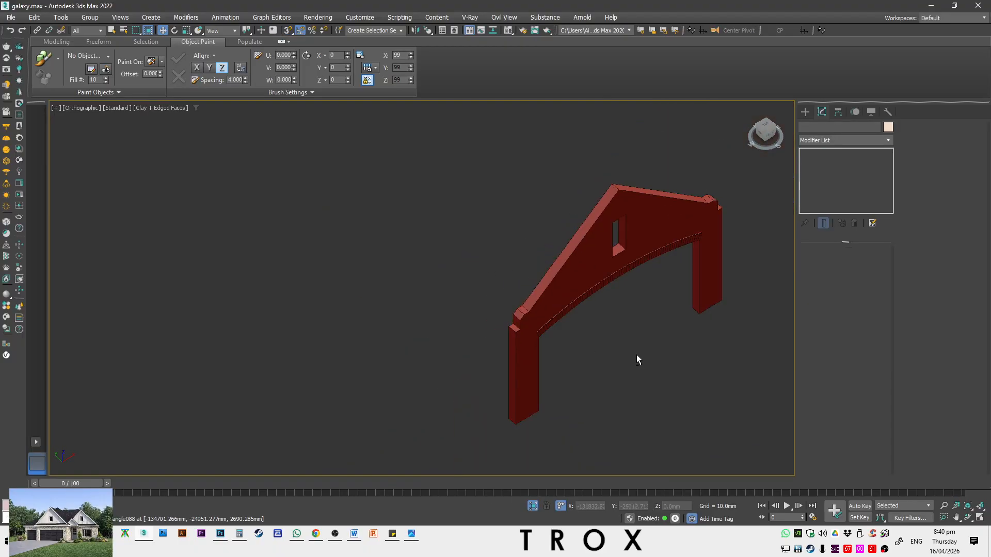
middle_click_drag(637, 354, 541, 284, "alt")
left_click(533, 506)
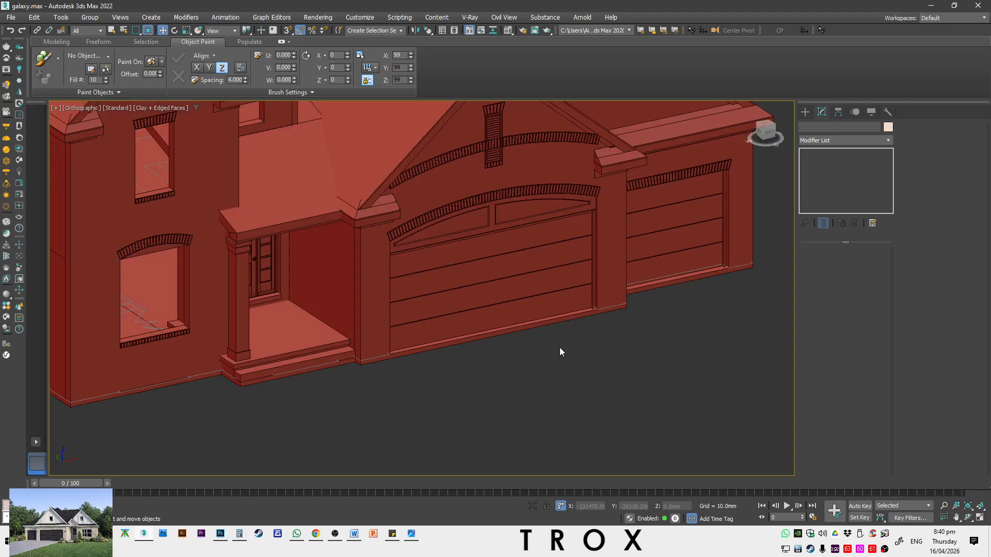
scroll(533, 333, "down", 3)
scroll(558, 241, "up", 5)
left_click(558, 241)
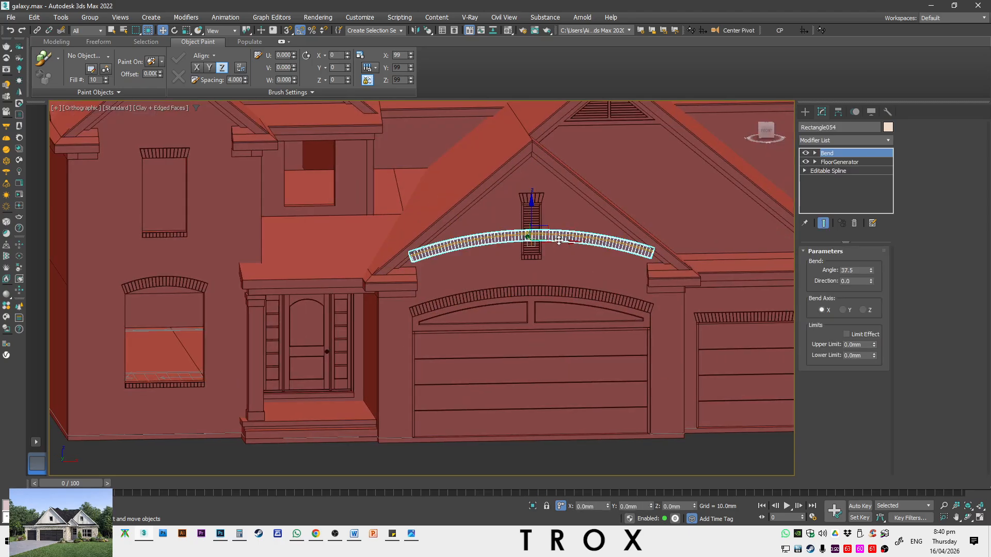
key("Delete")
Check the brick lintels above both garage doors and inspect the whole house facade
middle_click_drag(657, 374, 533, 356)
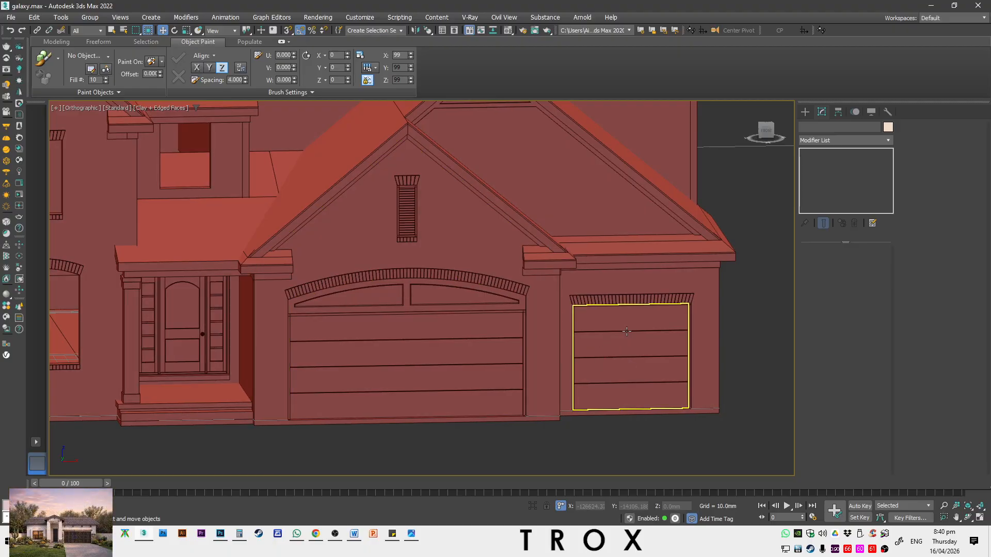
left_click(517, 295)
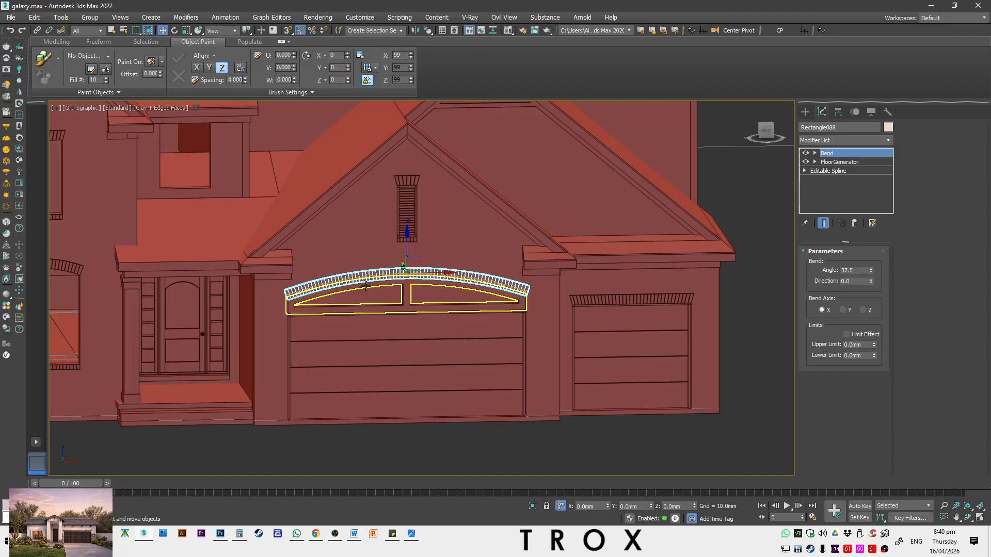
left_click(630, 300)
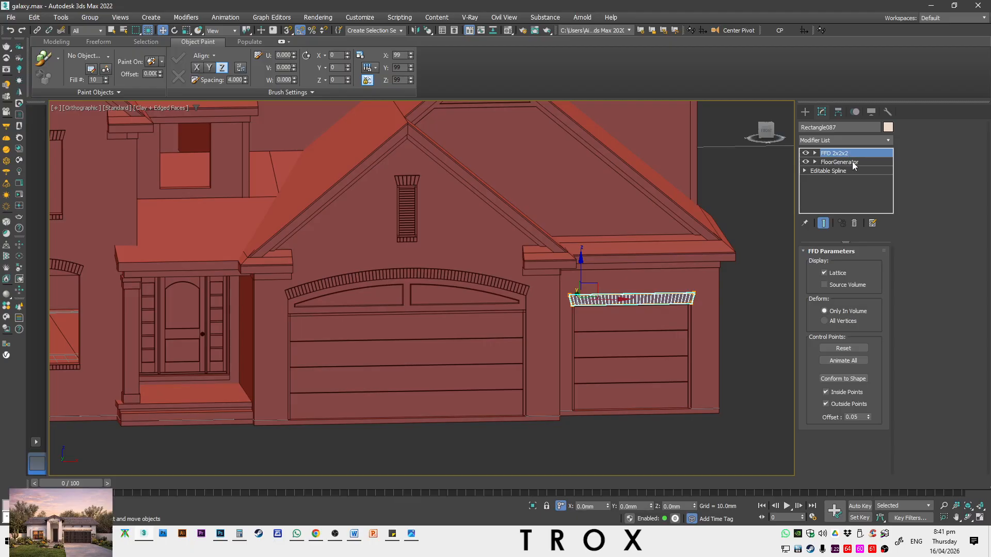
scroll(537, 287, "down", 4)
scroll(677, 302, "up", 3)
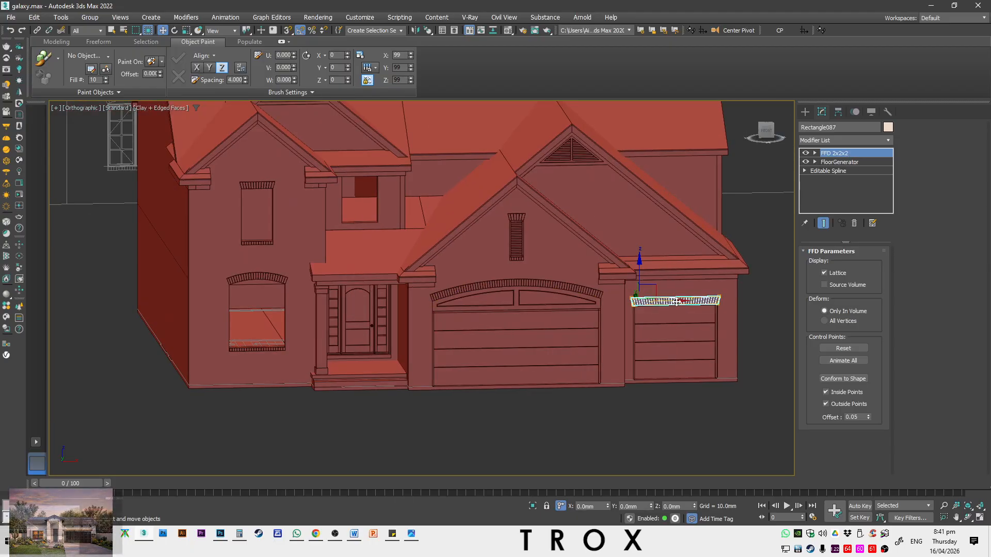
scroll(691, 313, "up", 4)
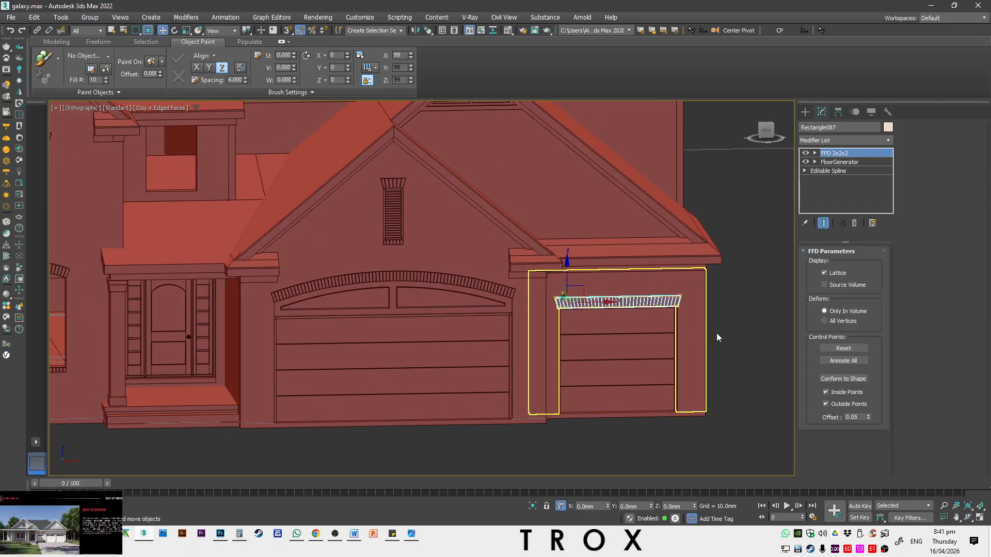
scroll(721, 355, "down", 1)
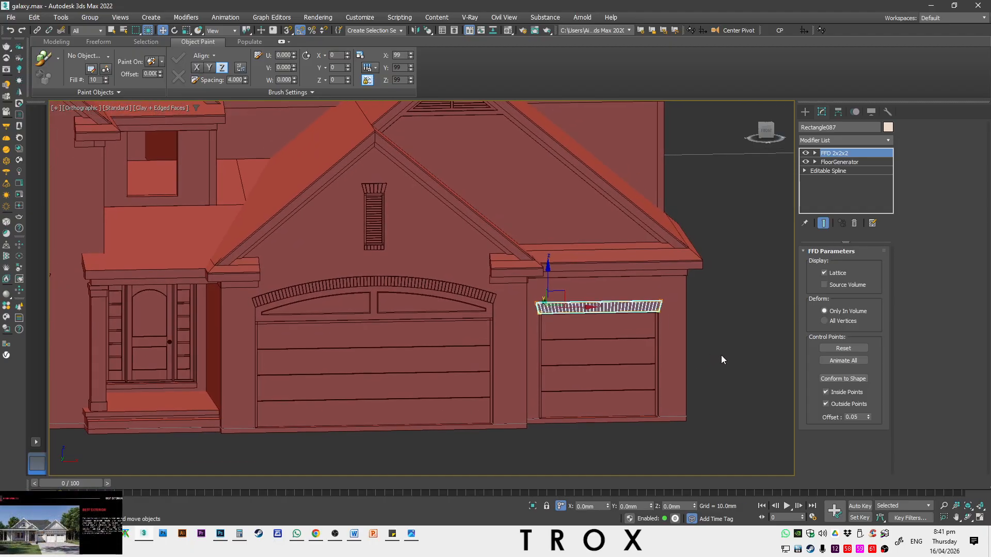
left_click(733, 346)
middle_click_drag(732, 357, 797, 339, "alt")
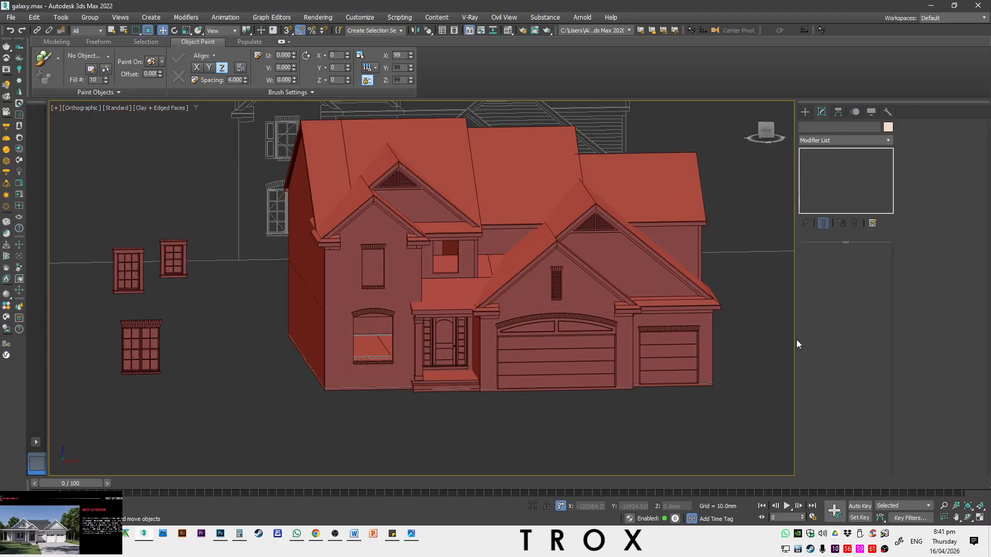